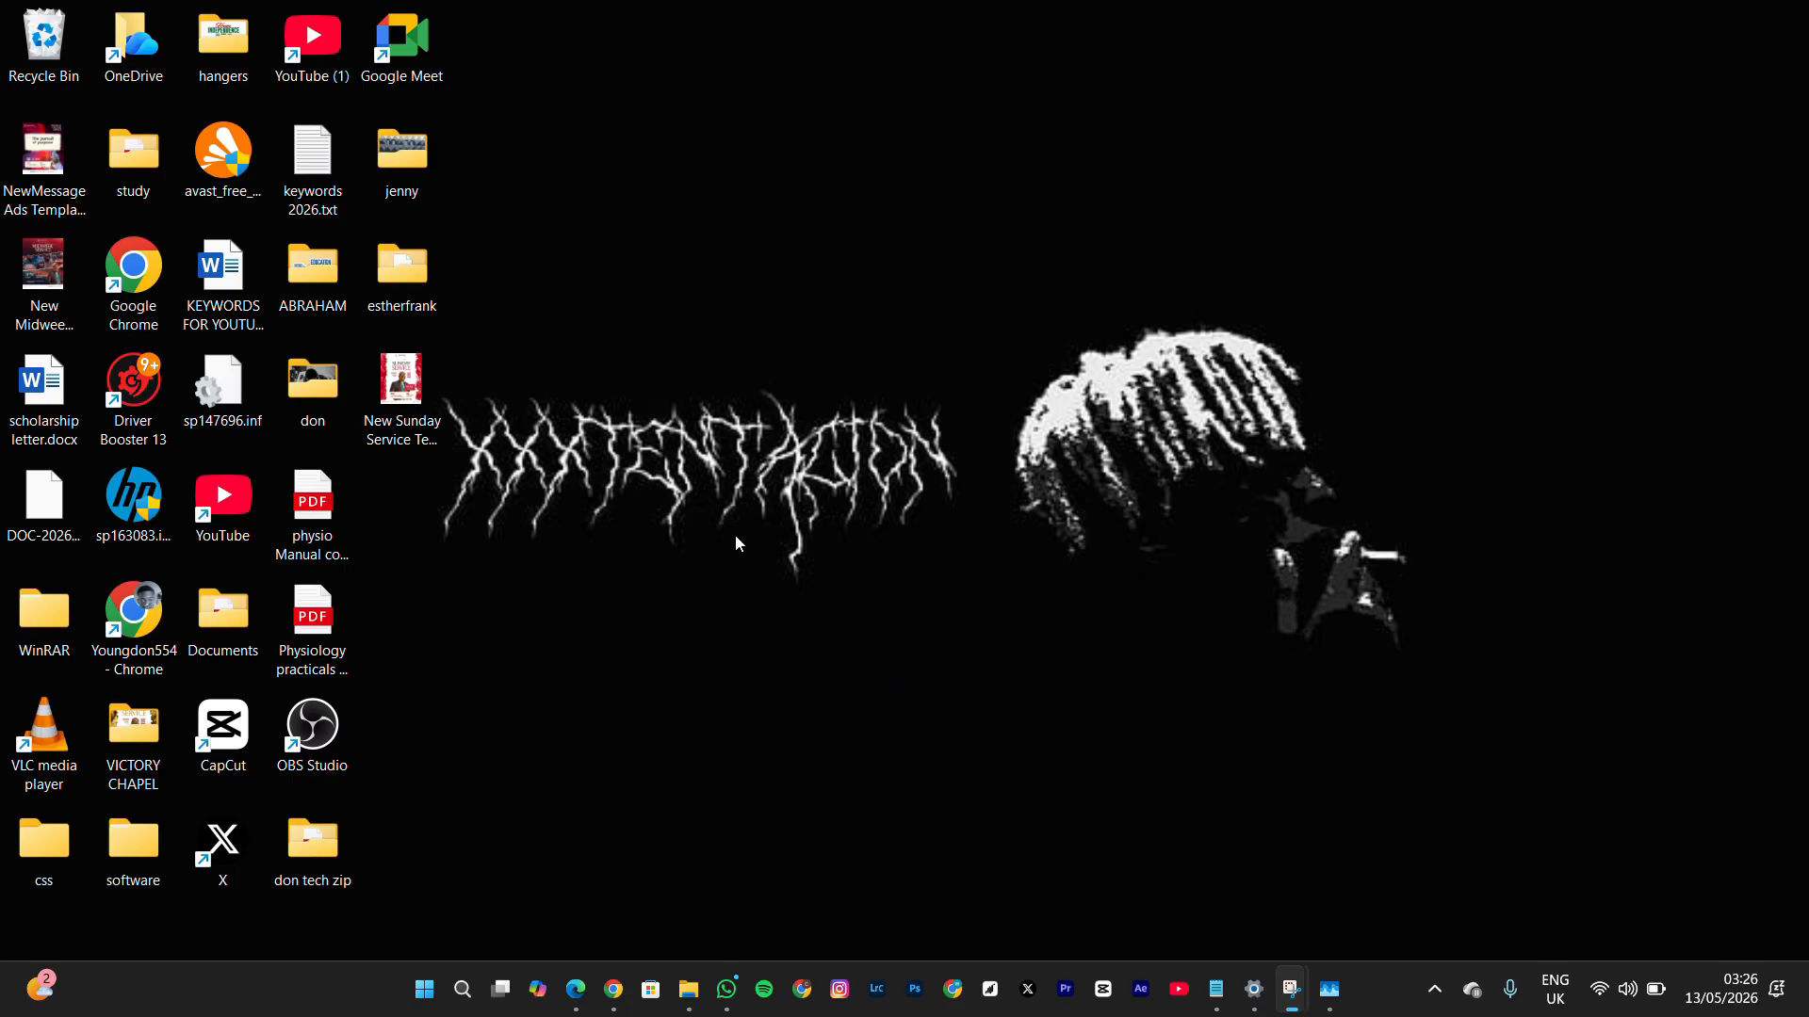
pyautogui.click(424, 988)
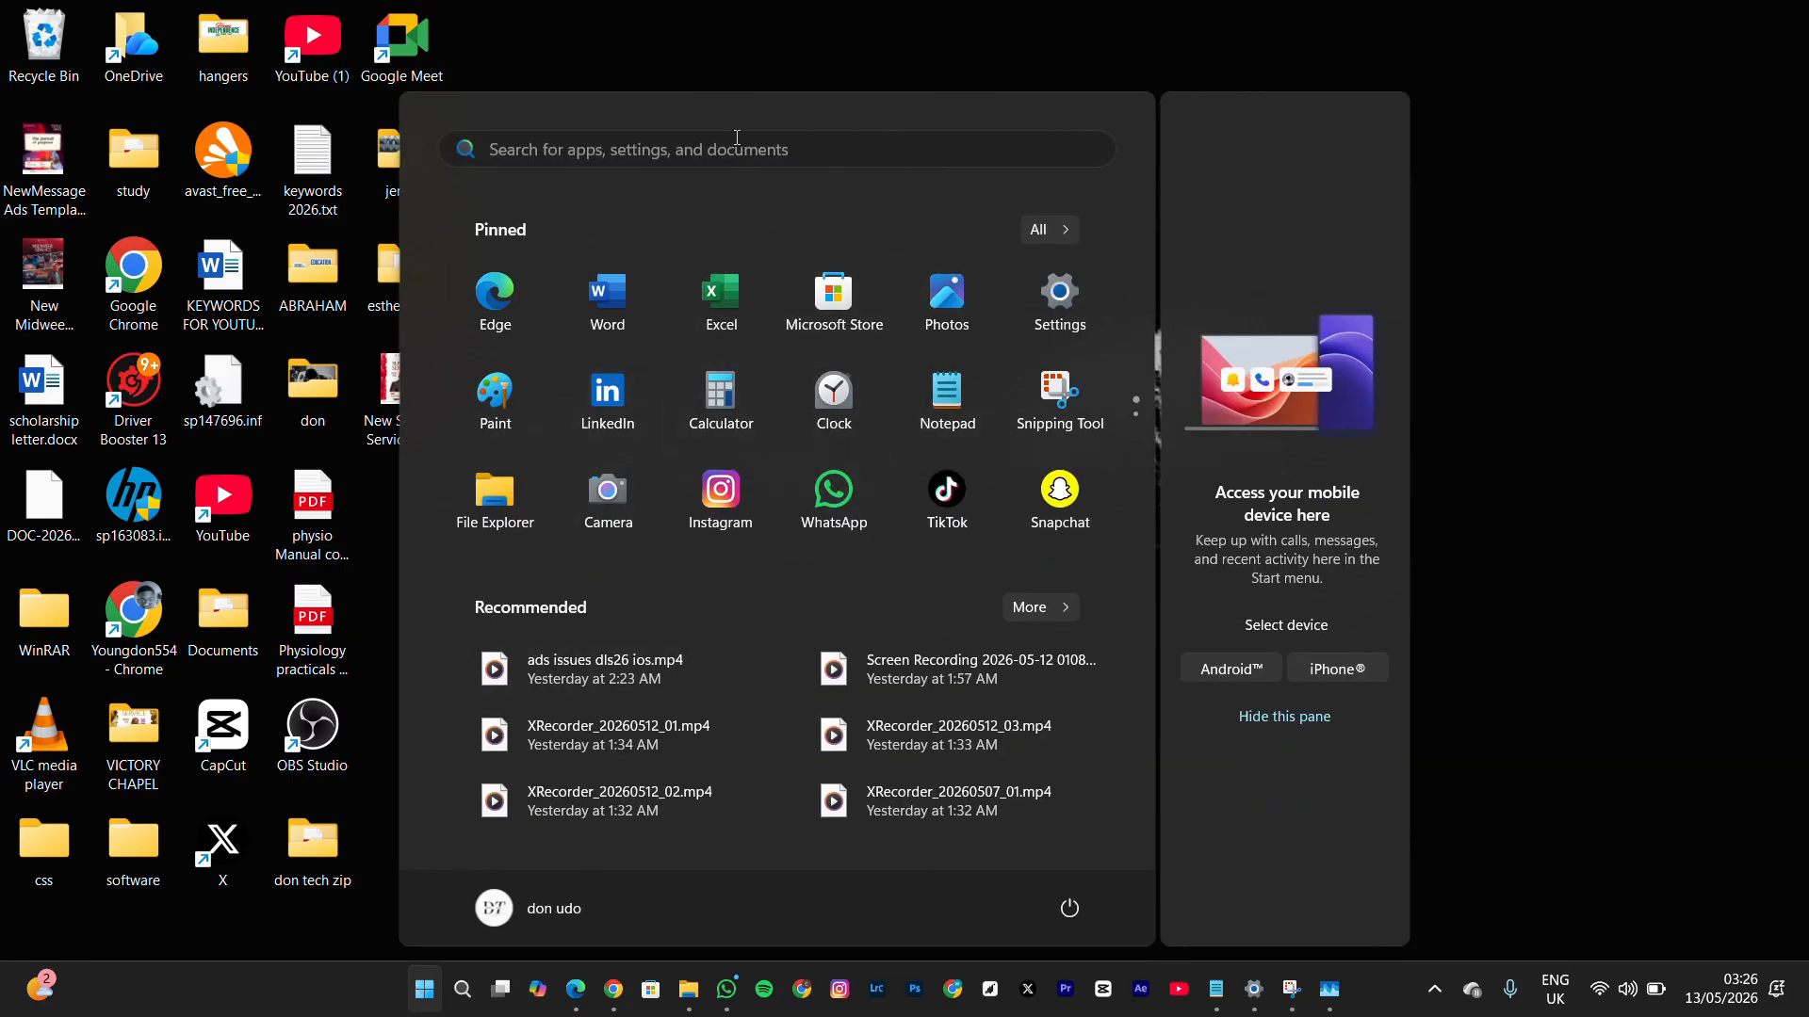
pyautogui.click(787, 44)
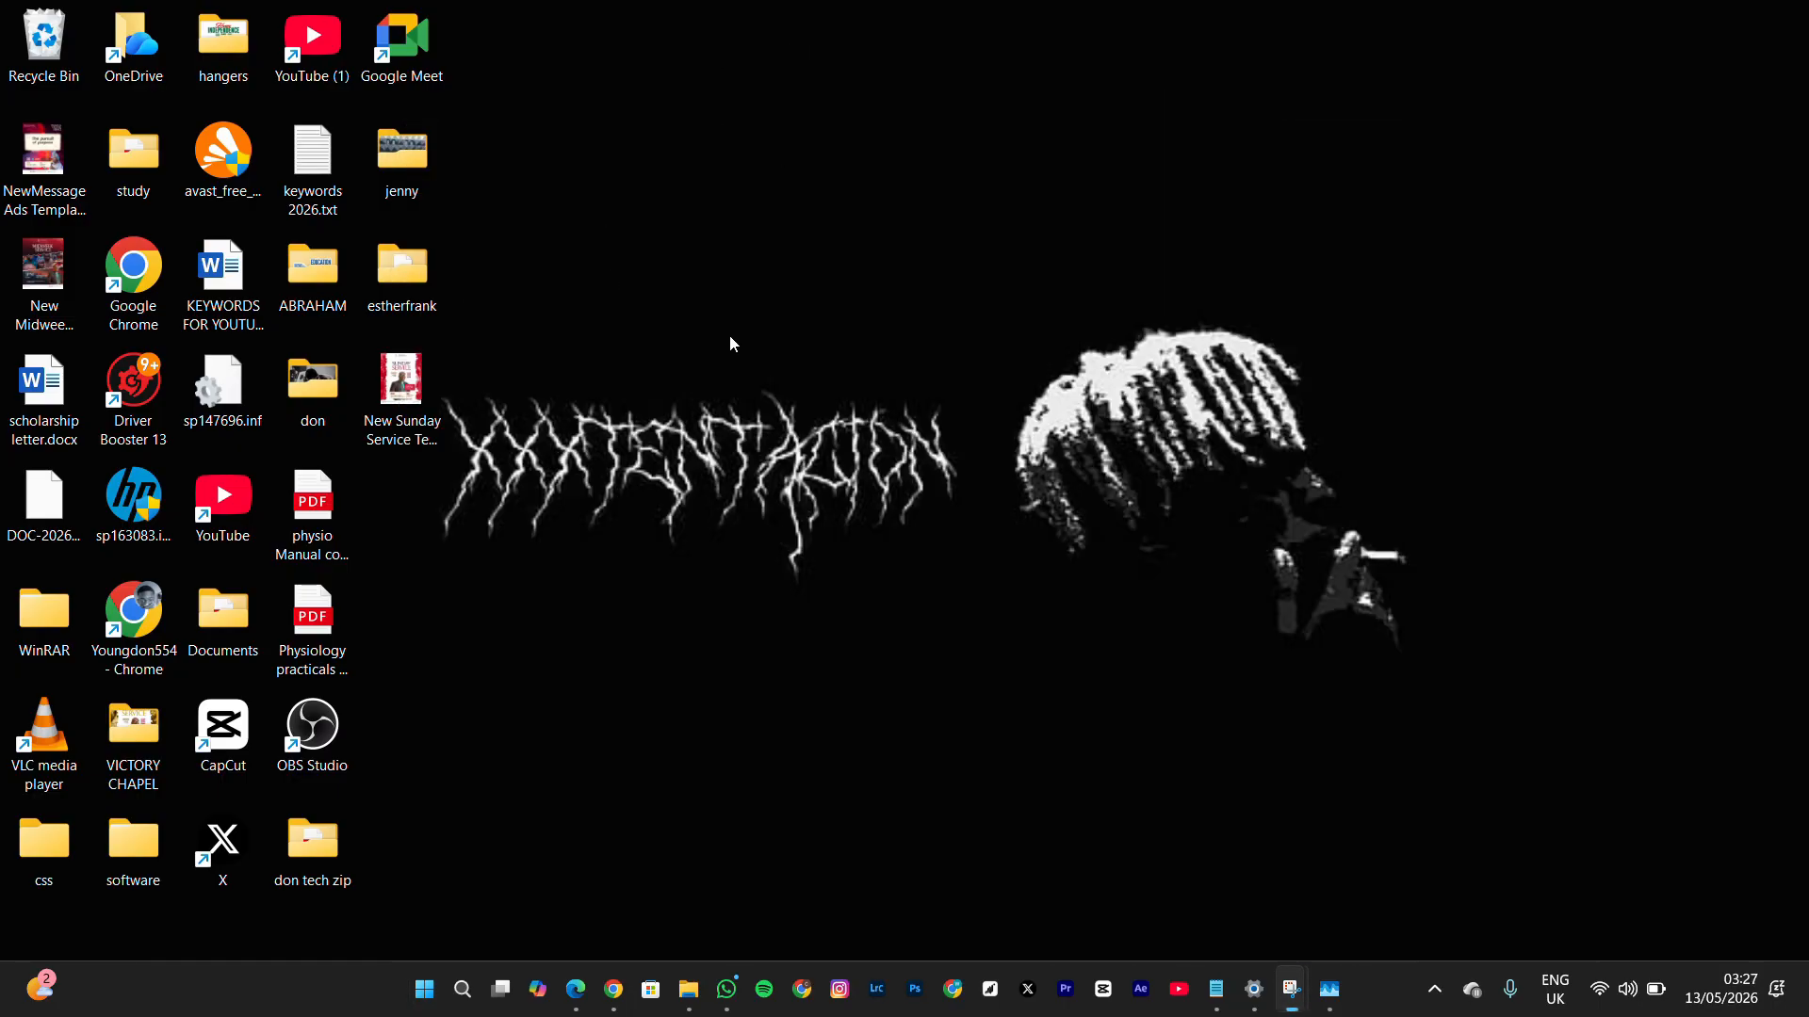
pyautogui.doubleClick(325, 735)
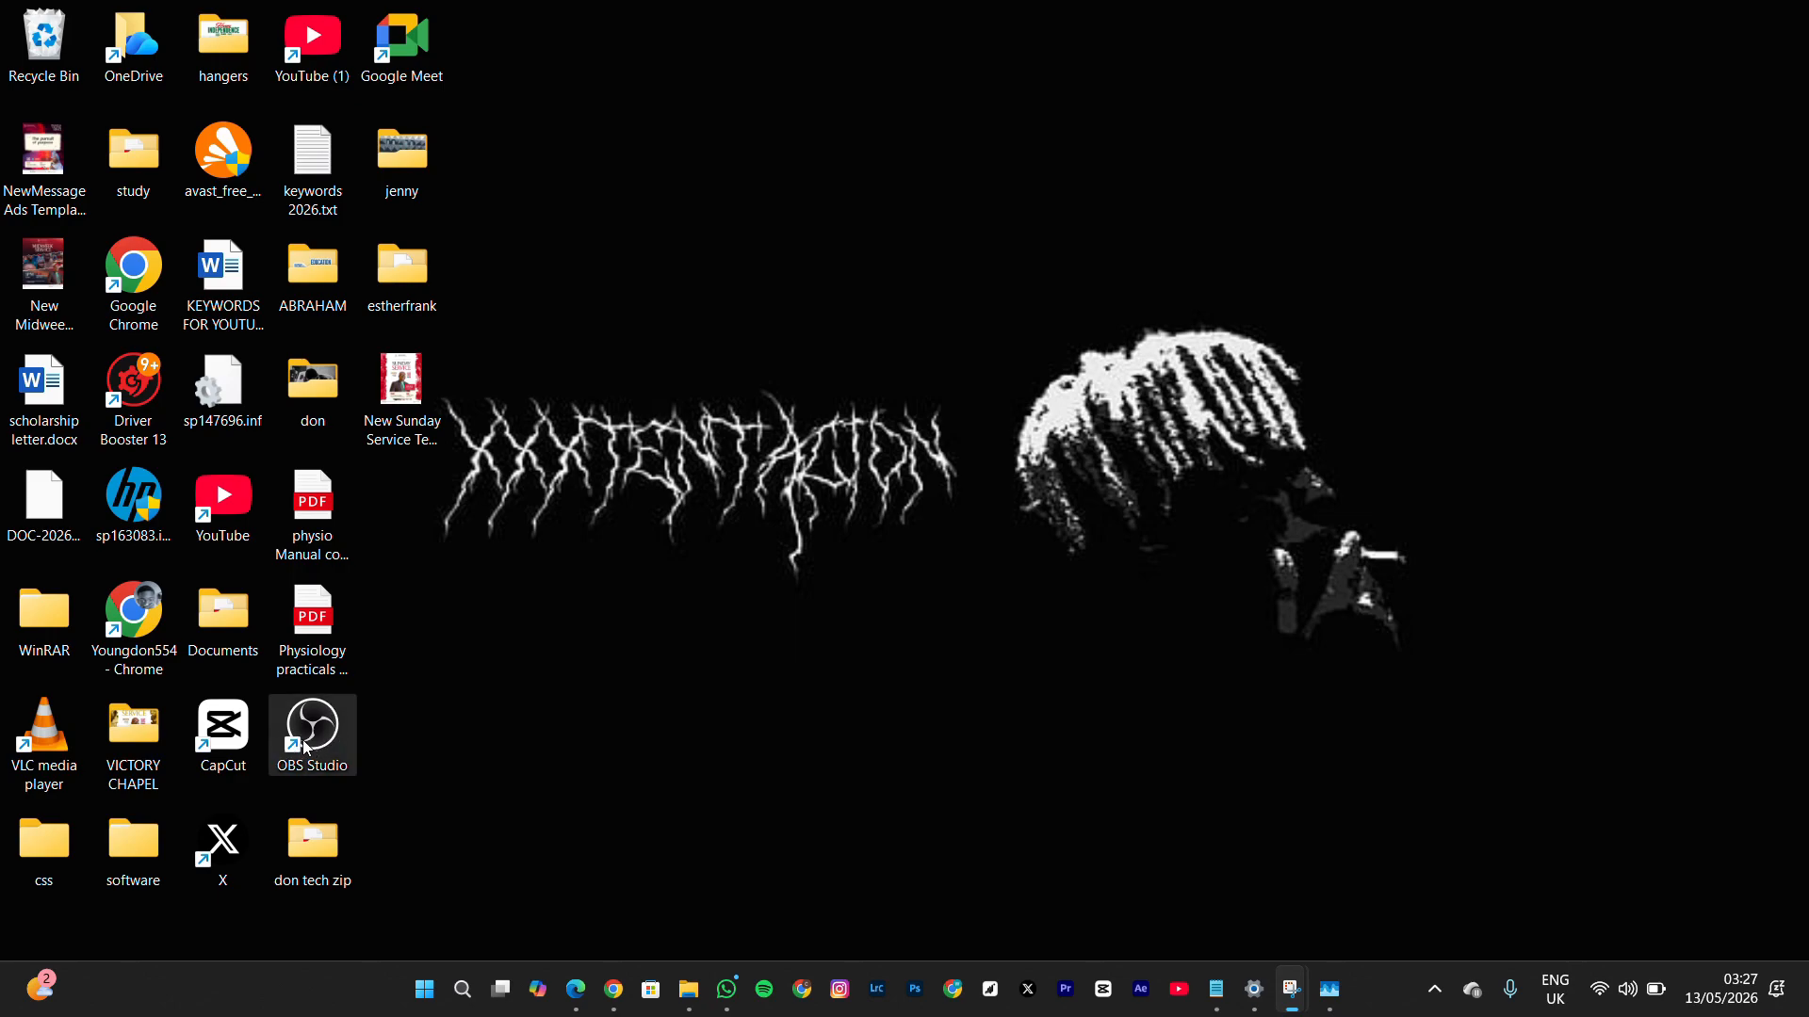
# Search Windows for "windows", open Windows Defender Firewall with Advanced Security, and maximize its window
pyautogui.click(422, 1006)
pyautogui.write('win')
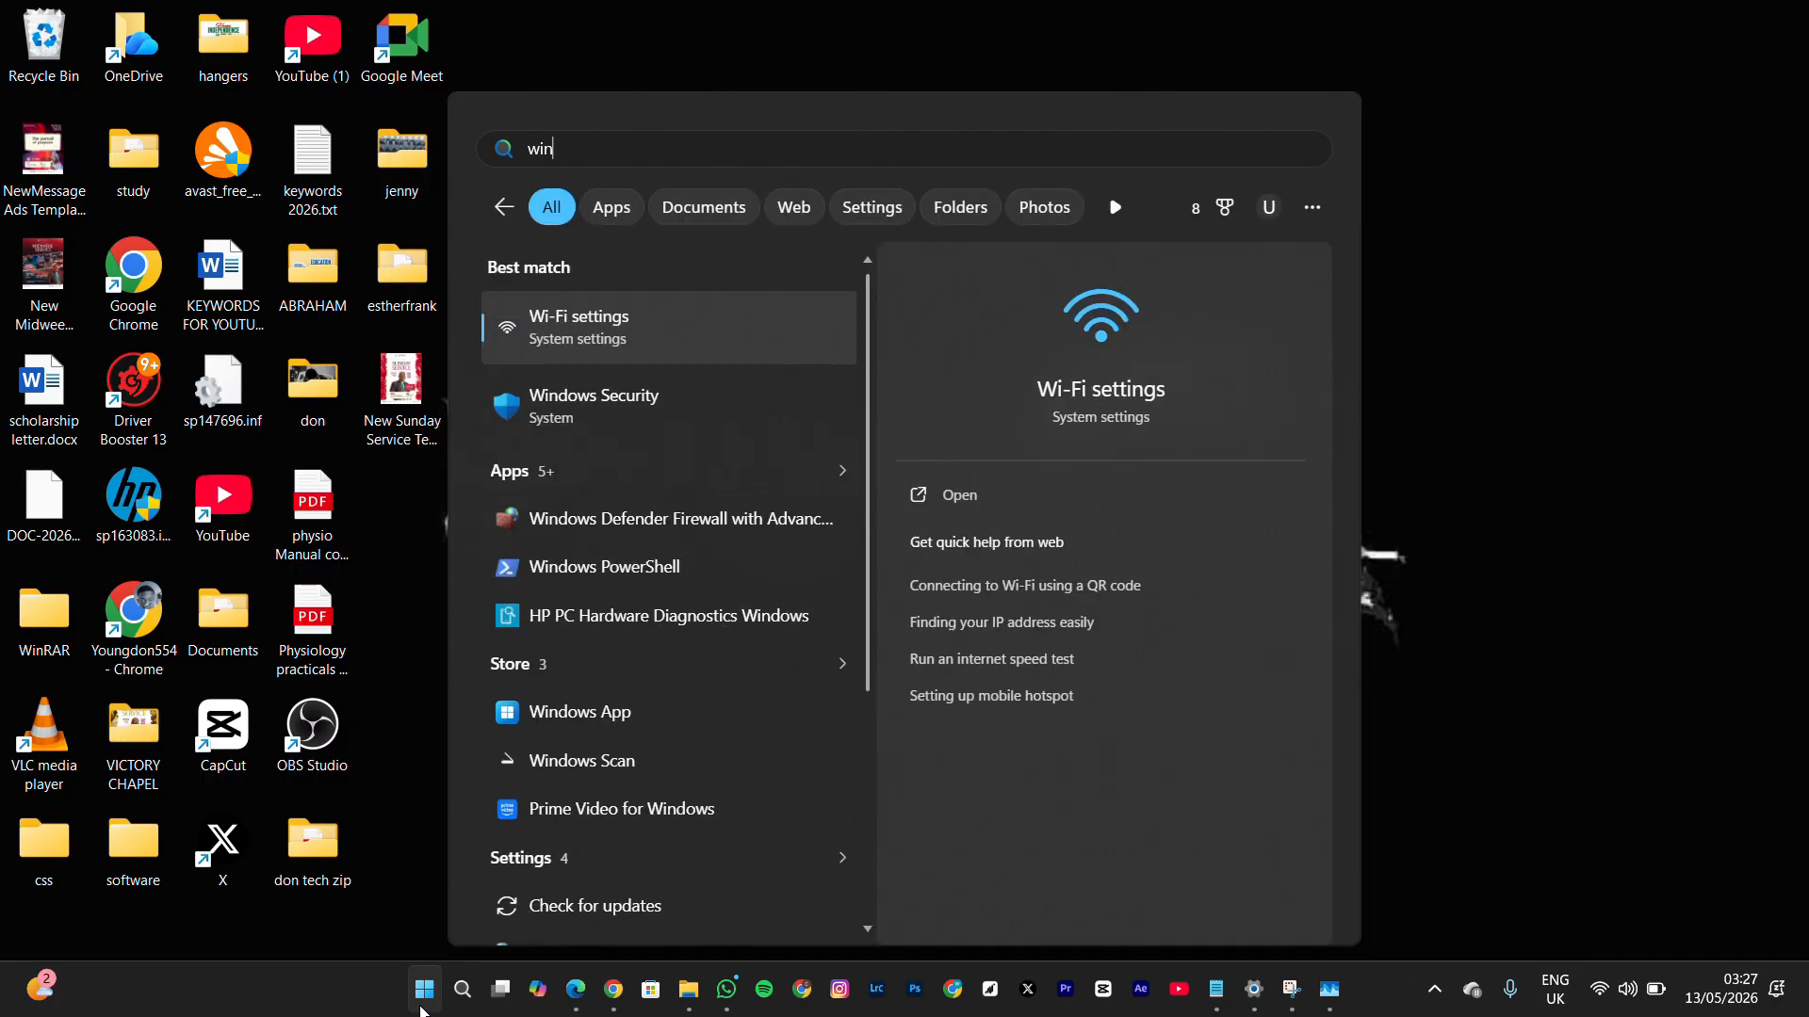
pyautogui.write('dows')
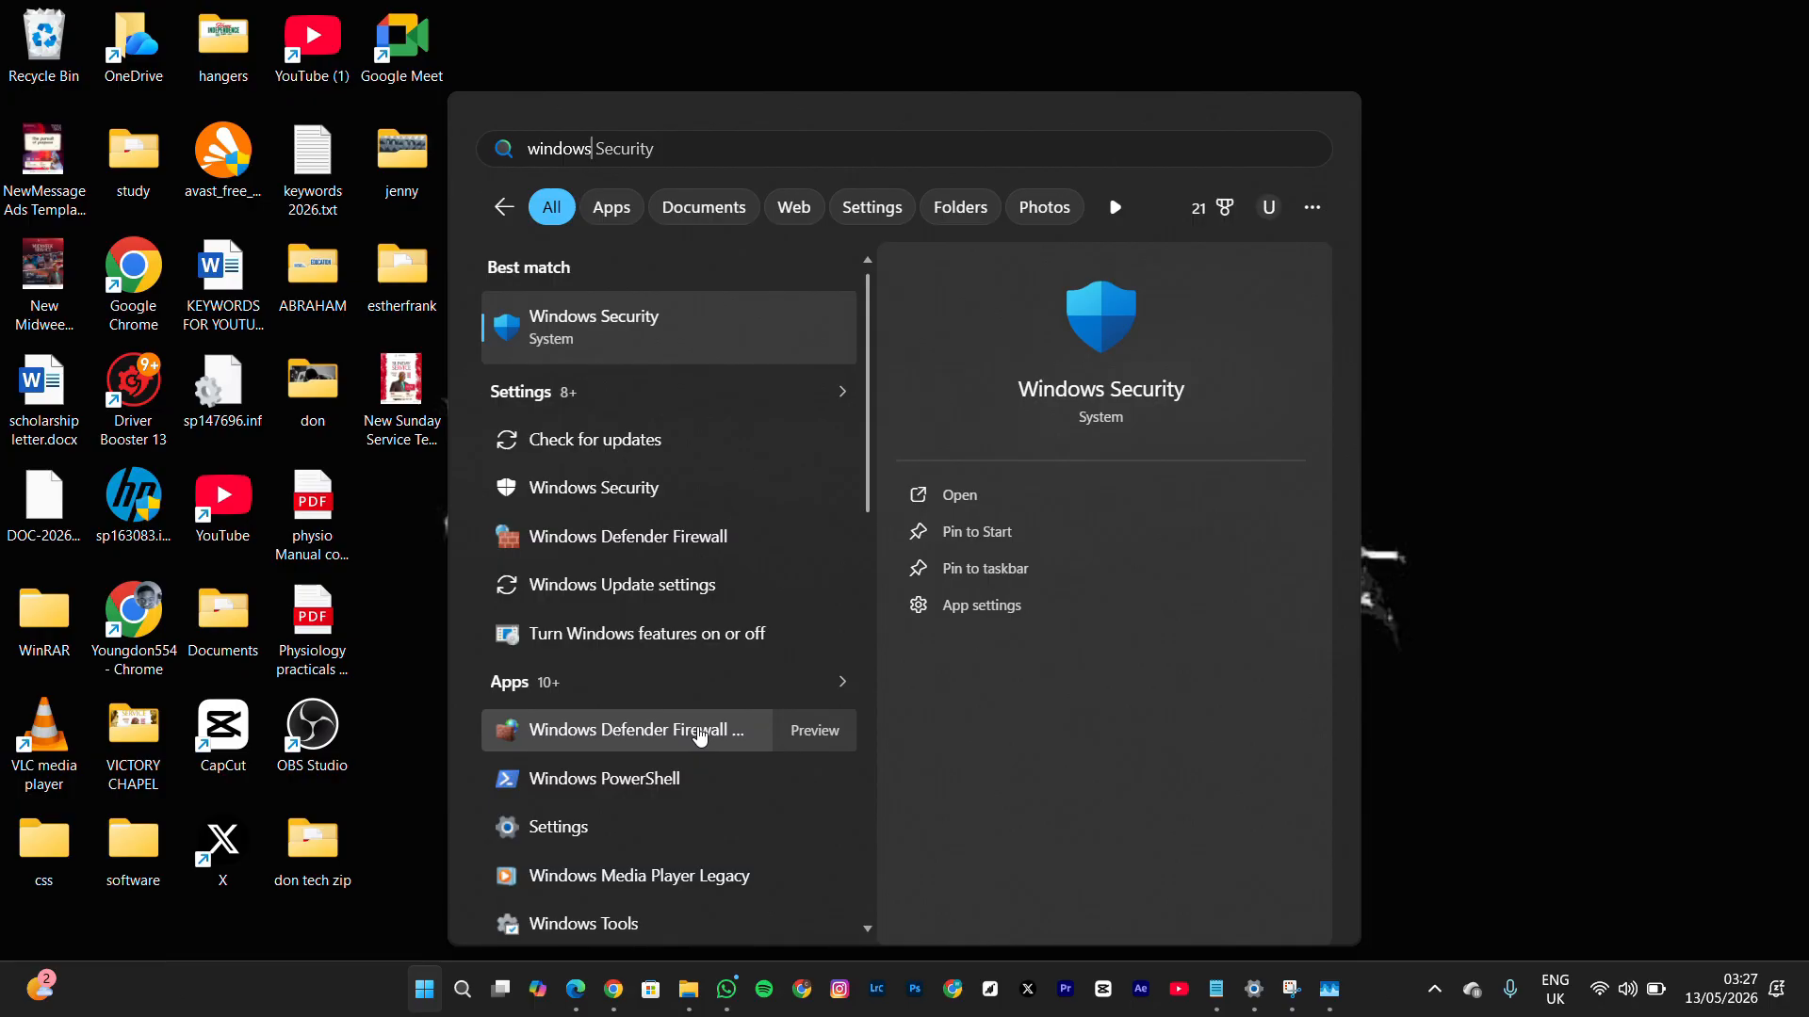
pyautogui.click(700, 736)
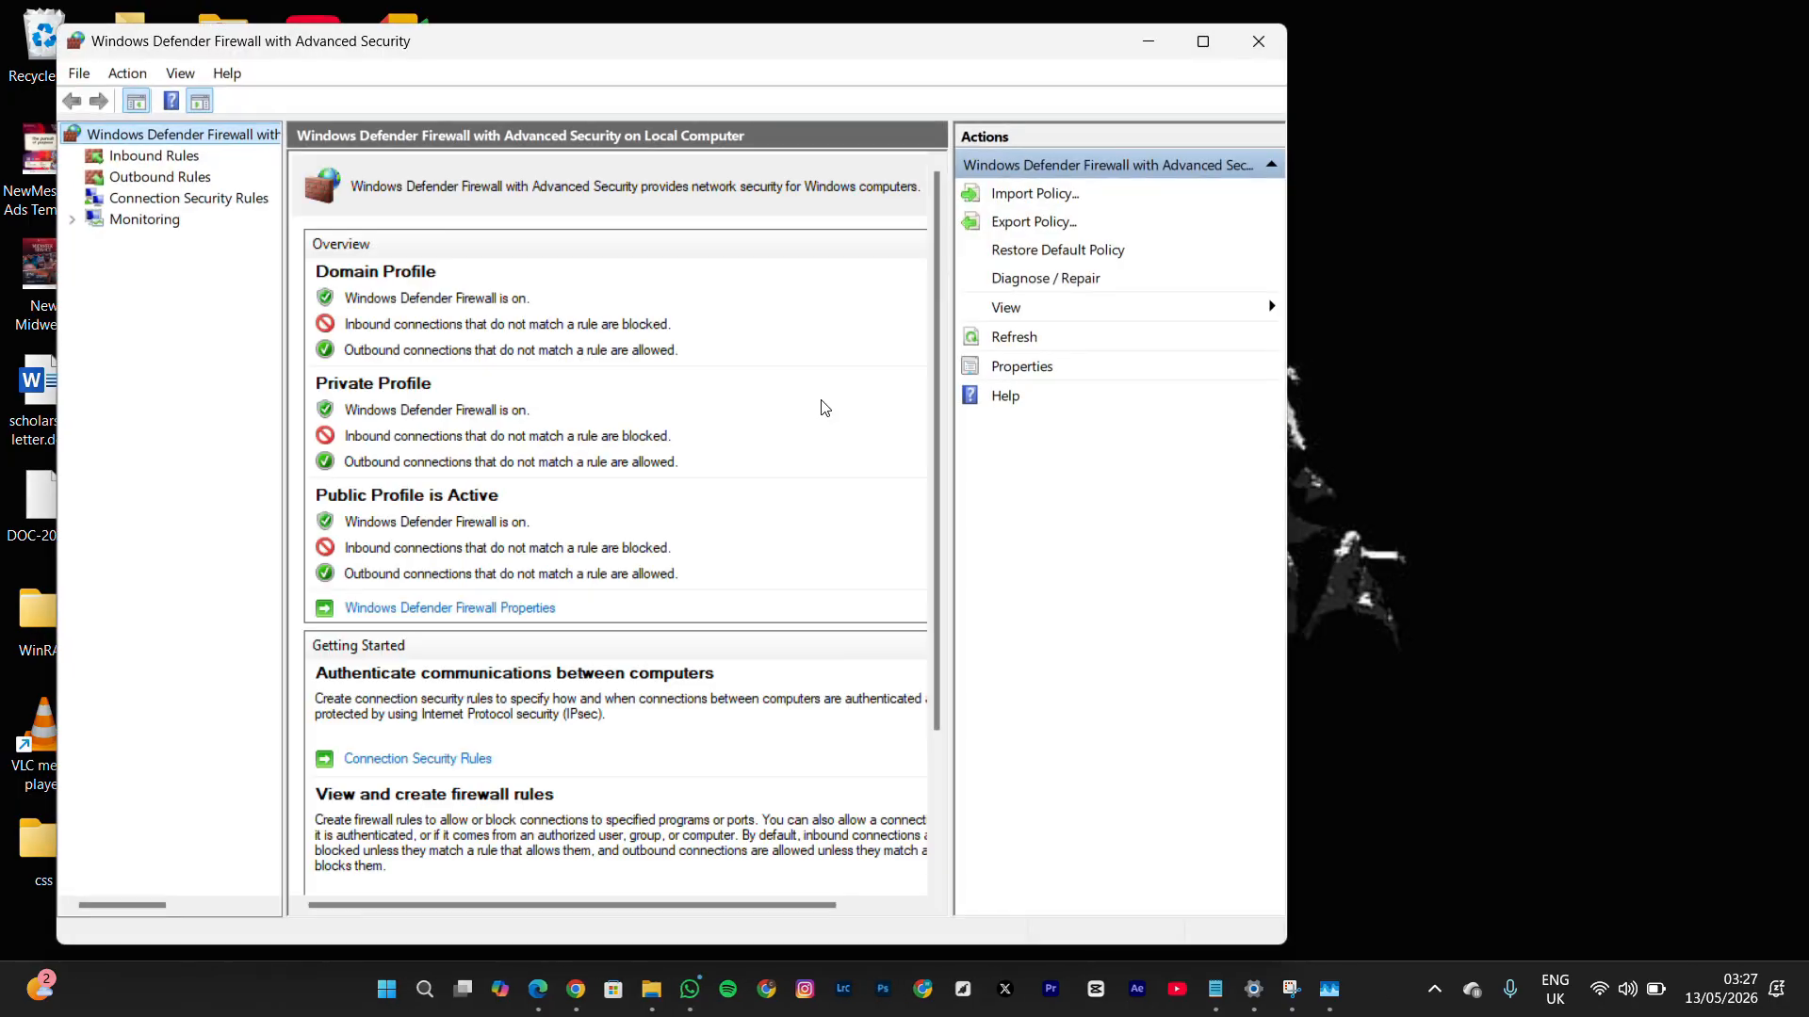
pyautogui.click(1203, 42)
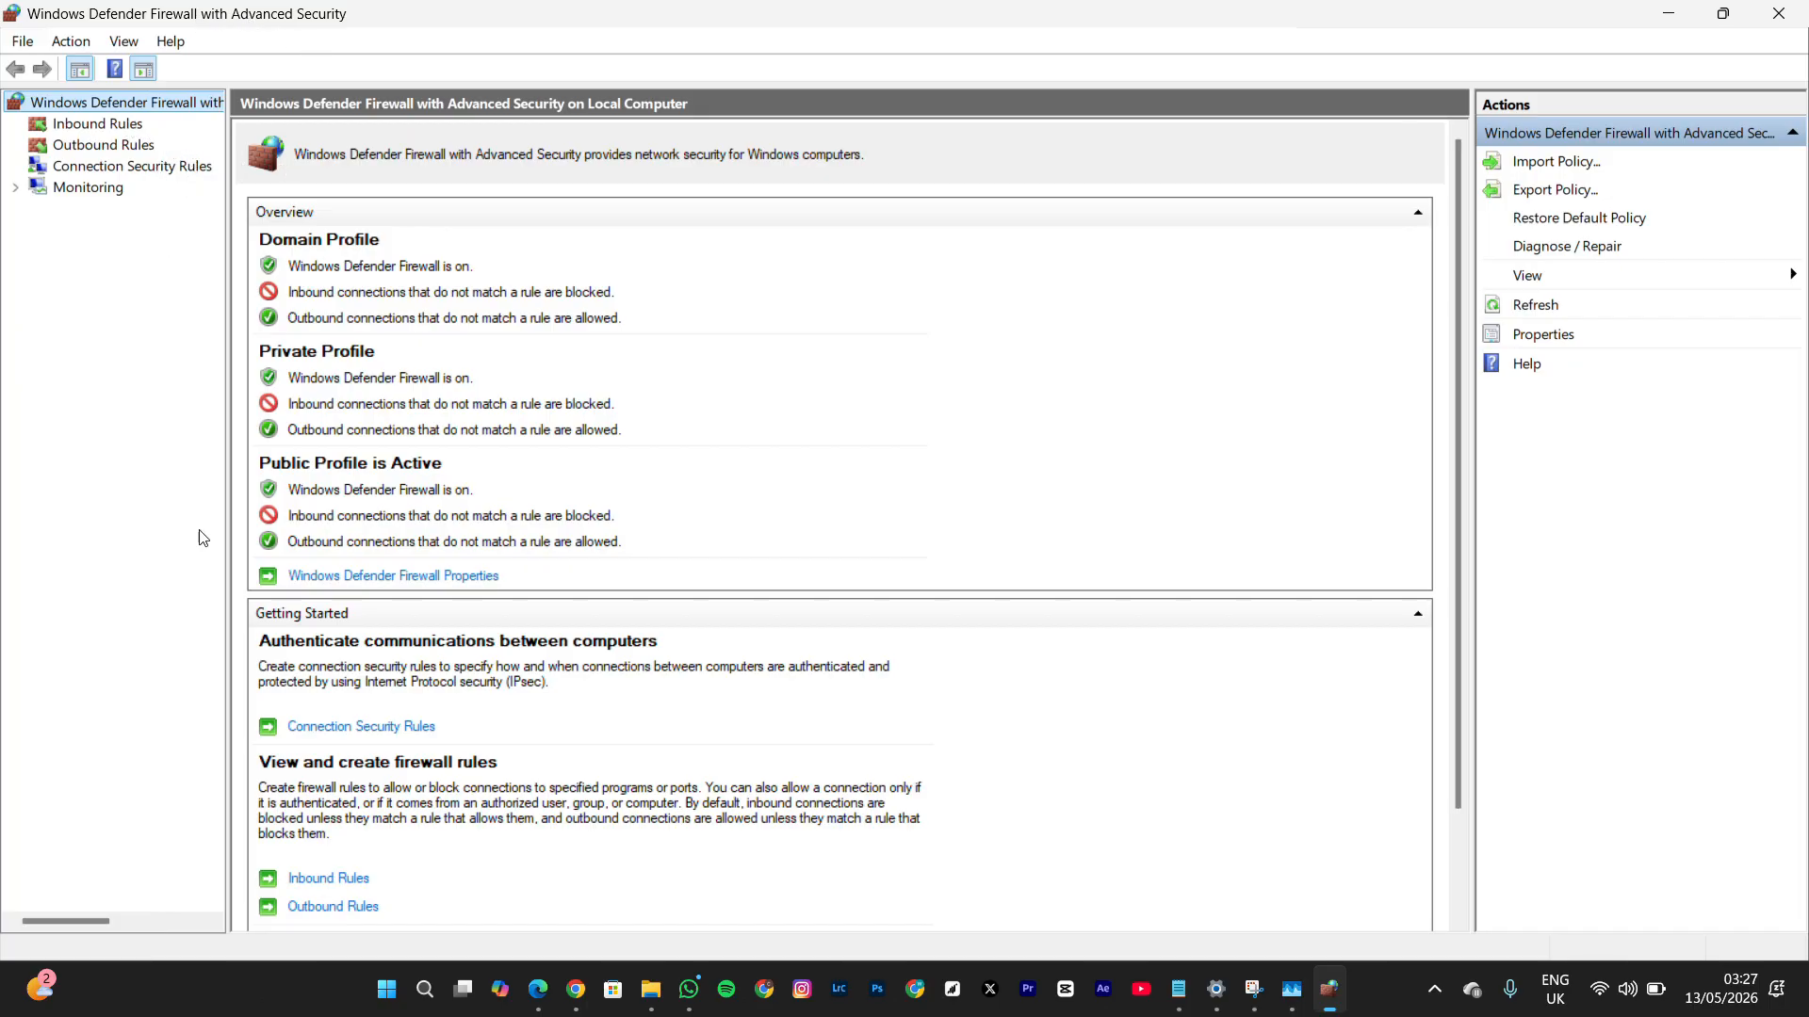
# Copy the path of the OBS Studio desktop shortcut and paste it into the empty Notepad document
pyautogui.click(1669, 14)
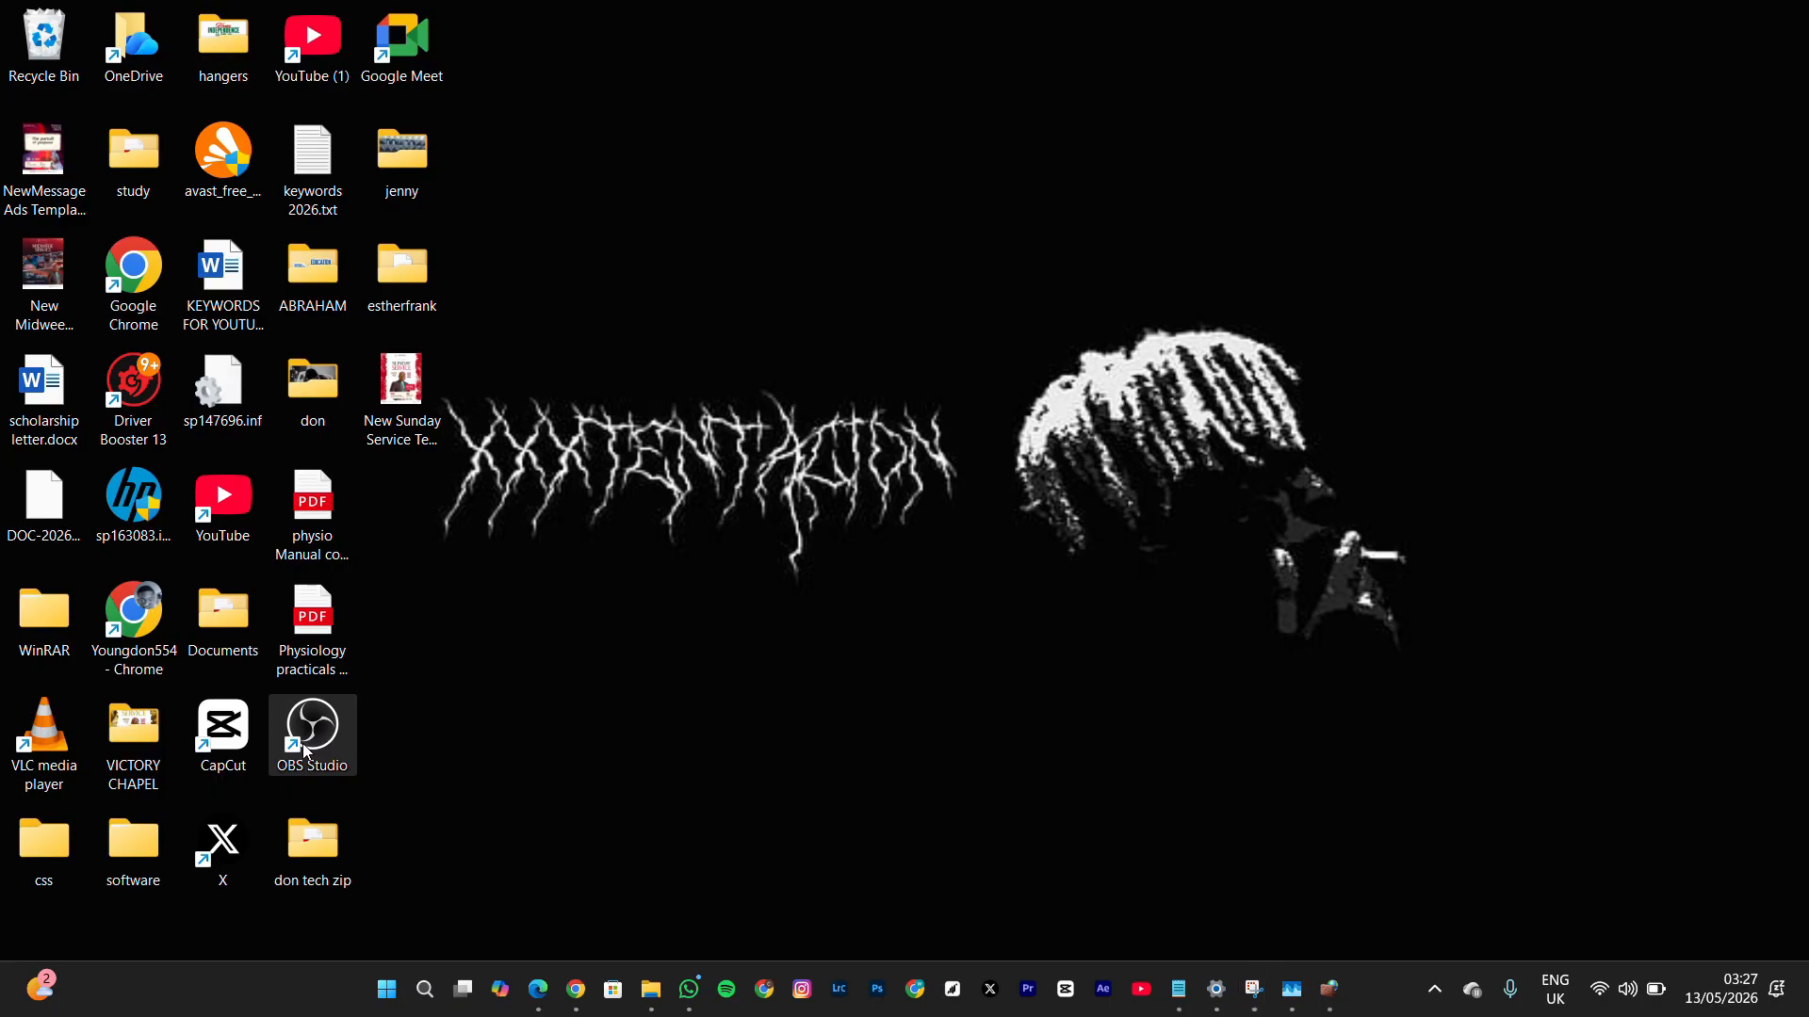
pyautogui.rightClick(306, 750)
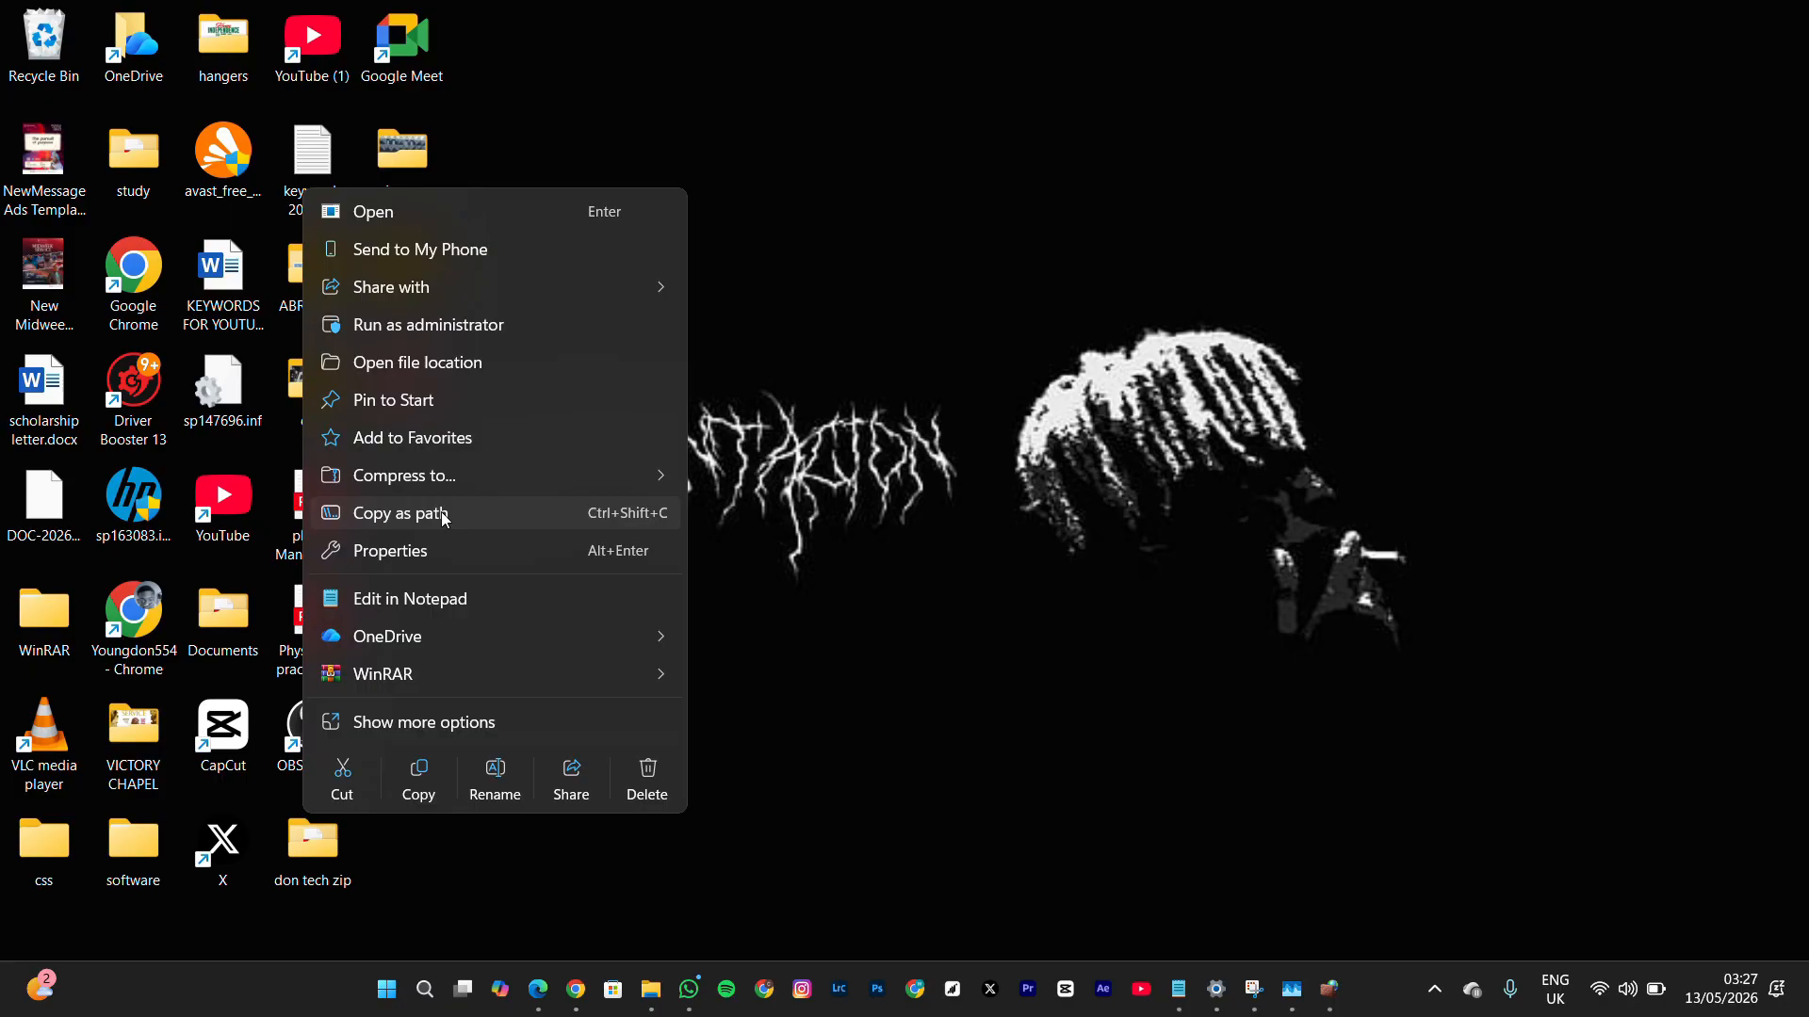
pyautogui.click(381, 516)
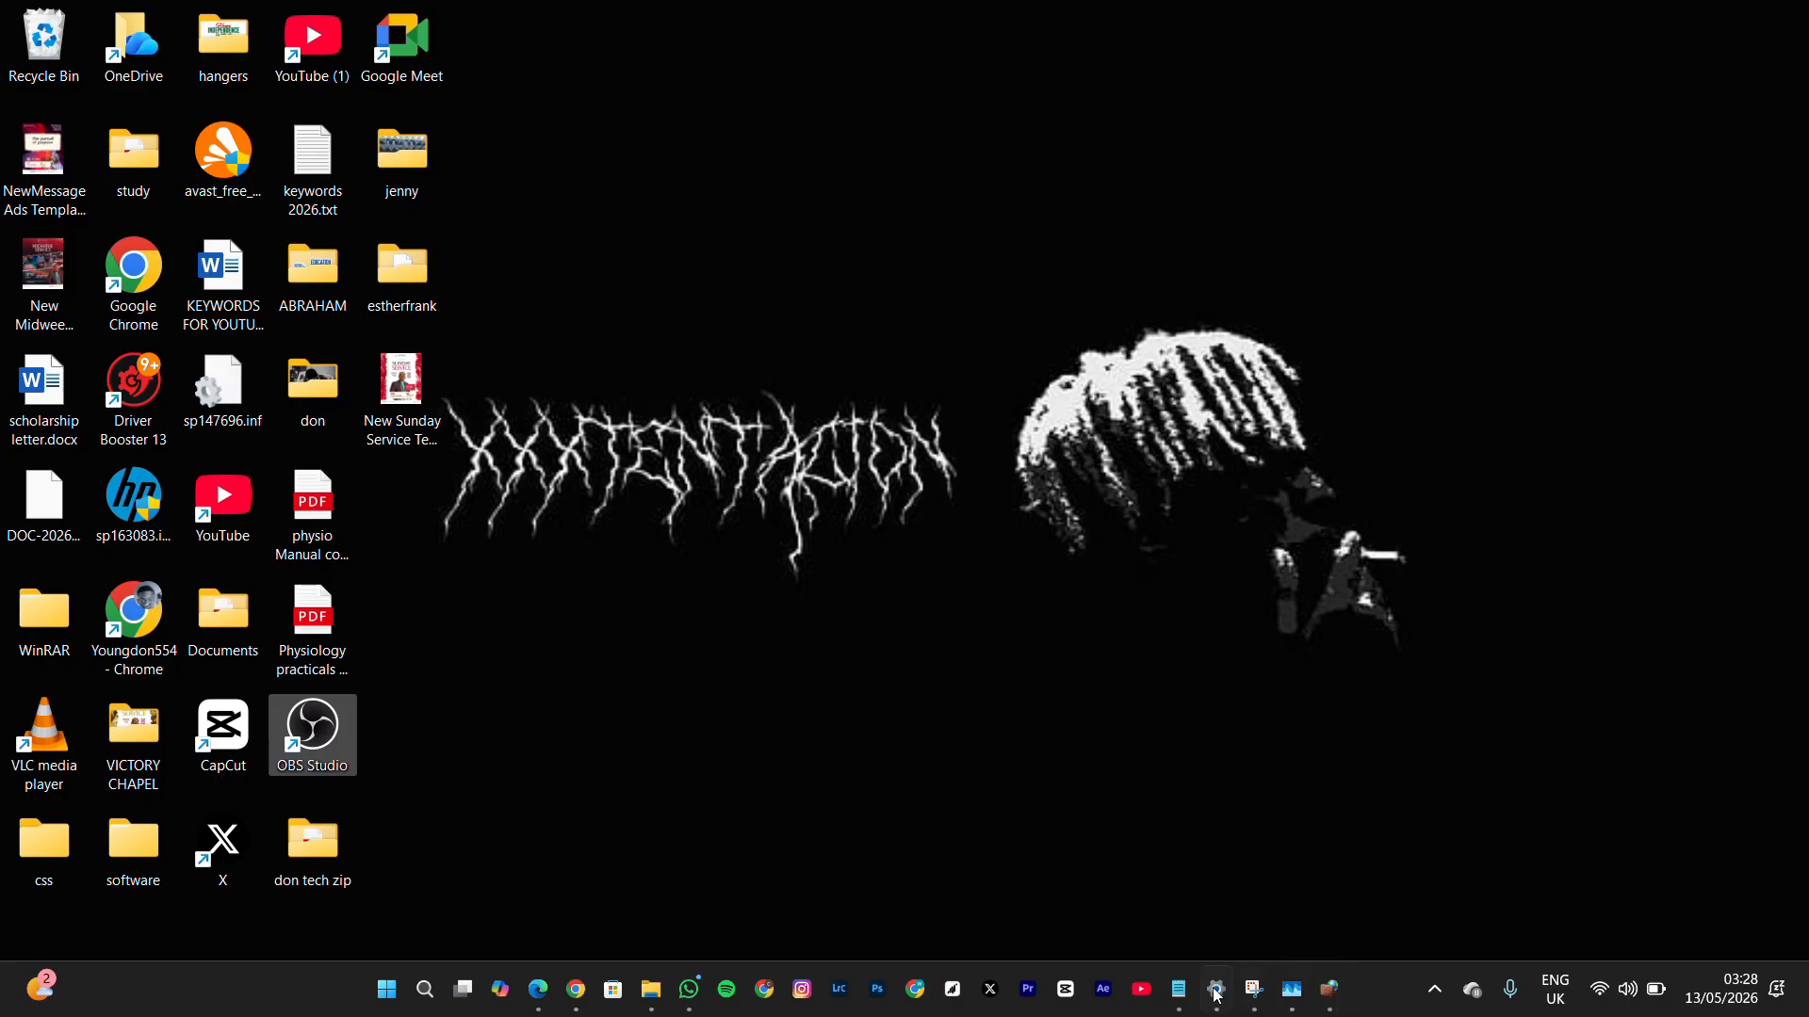
pyautogui.click(1173, 997)
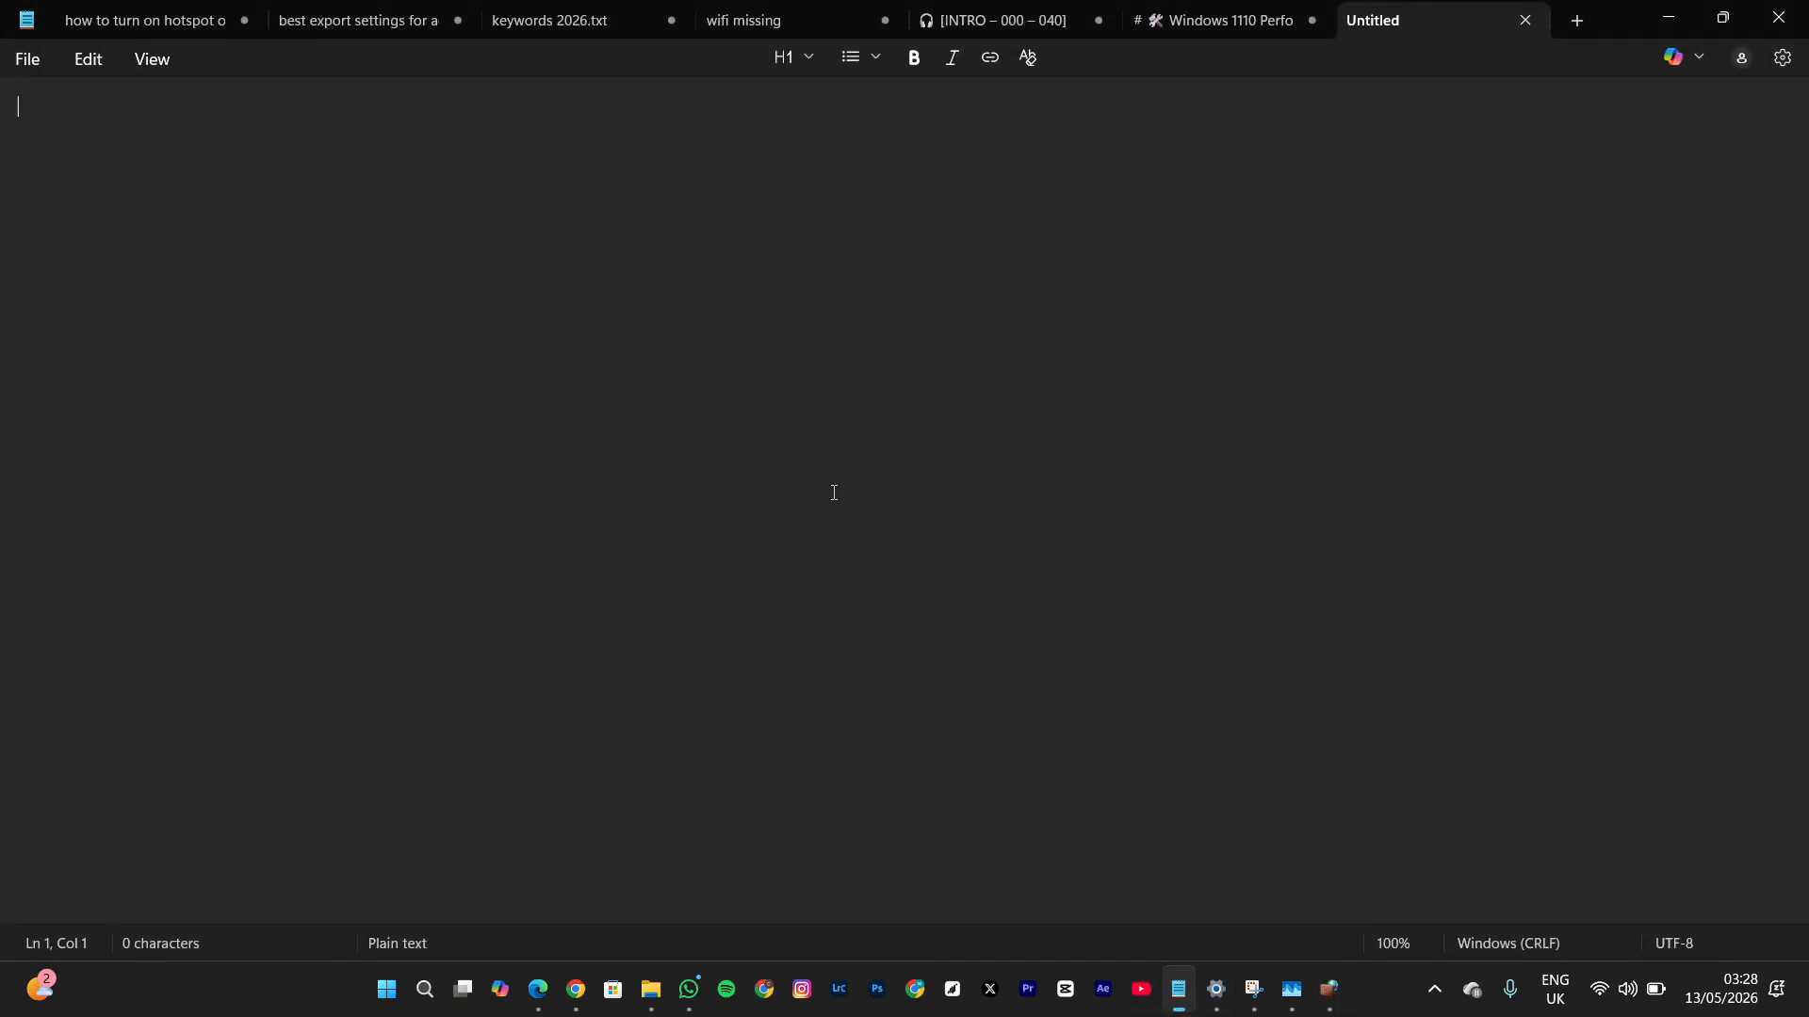
pyautogui.hotkey('ctrl', 'v')
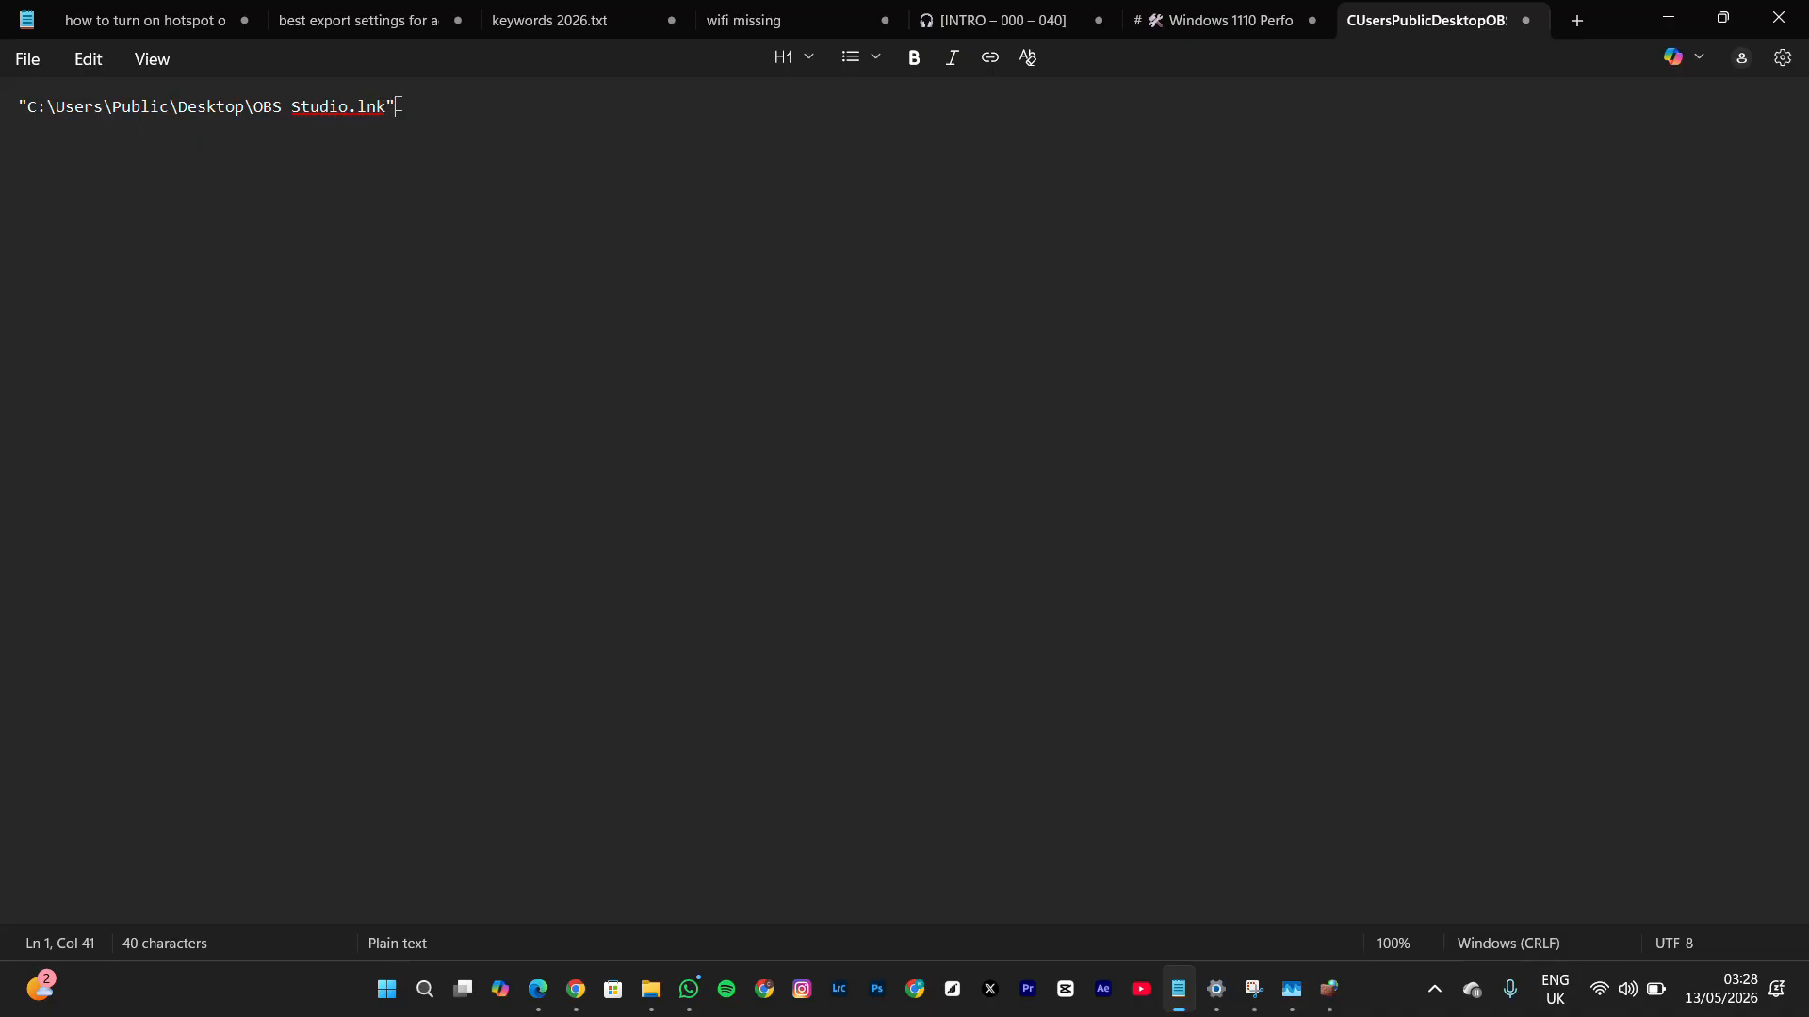
# Remove the quotation marks around the pasted OBS Studio path and copy the whole cleaned path
pyautogui.press('BackSpace')
pyautogui.press('BackSpace')
pyautogui.click(28, 107)
pyautogui.press('BackSpace')
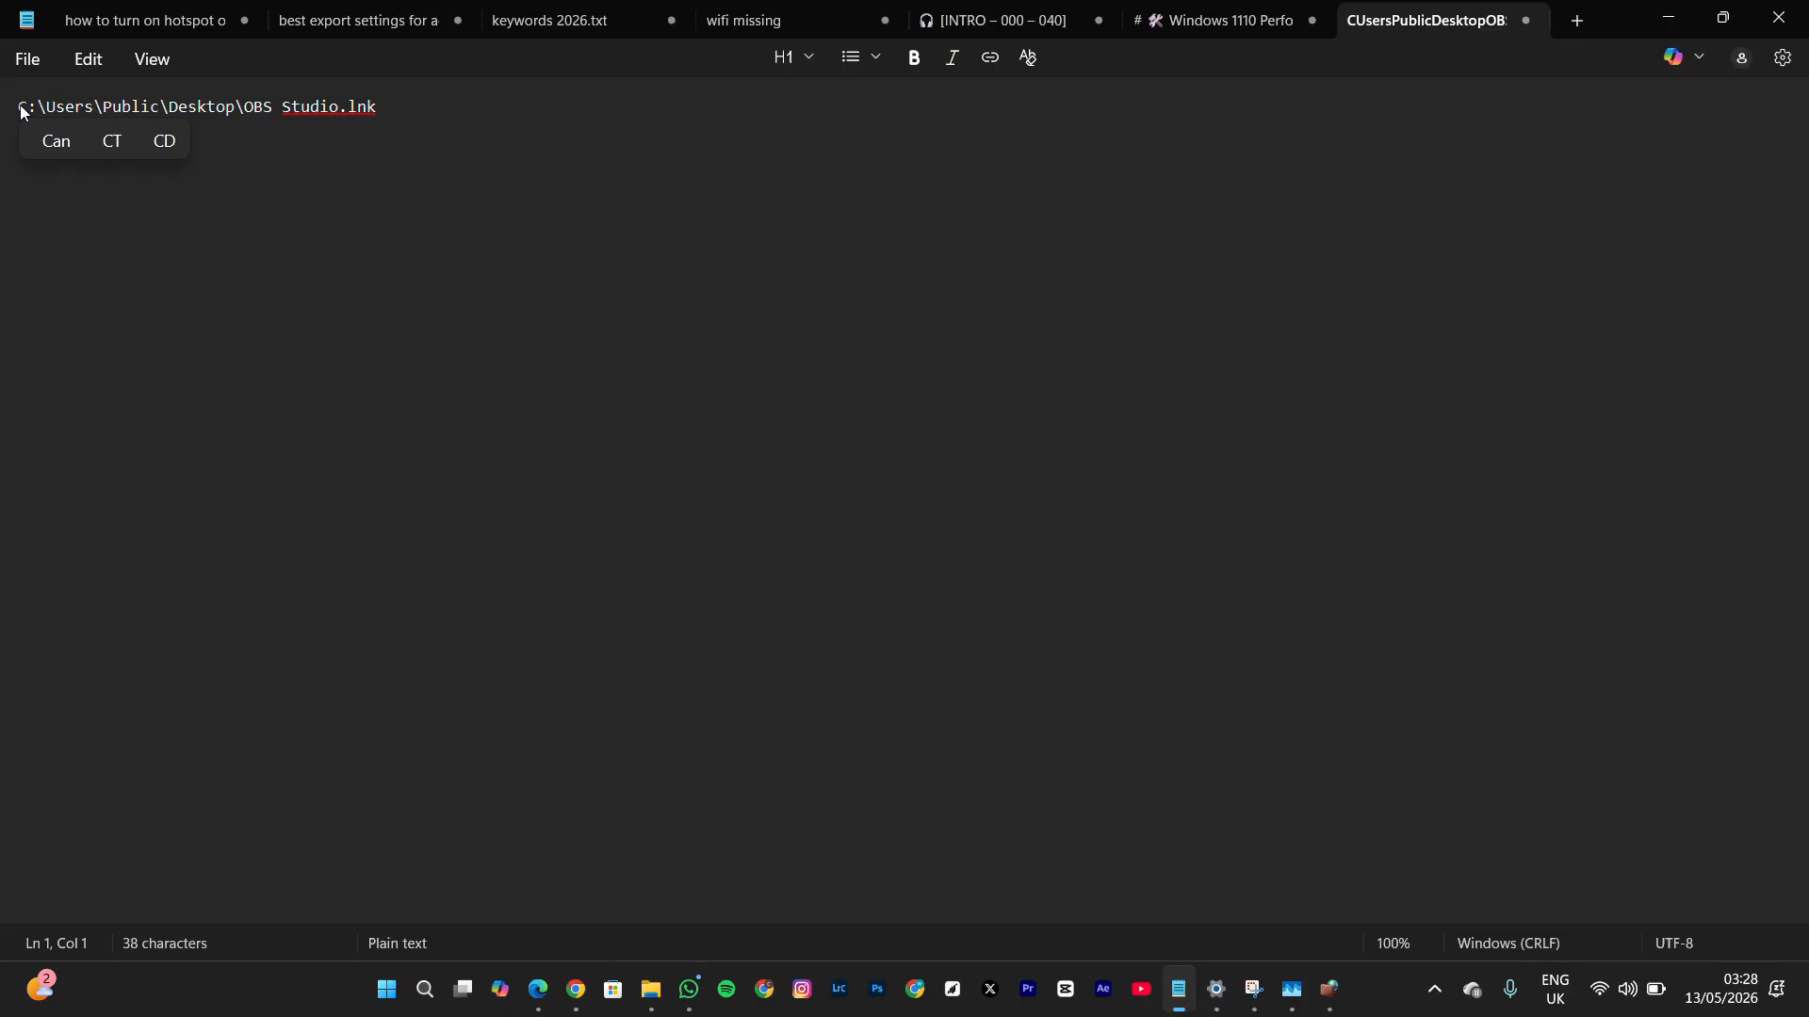
pyautogui.hotkey('ctrl', 'a')
pyautogui.hotkey('ctrl', 'c')
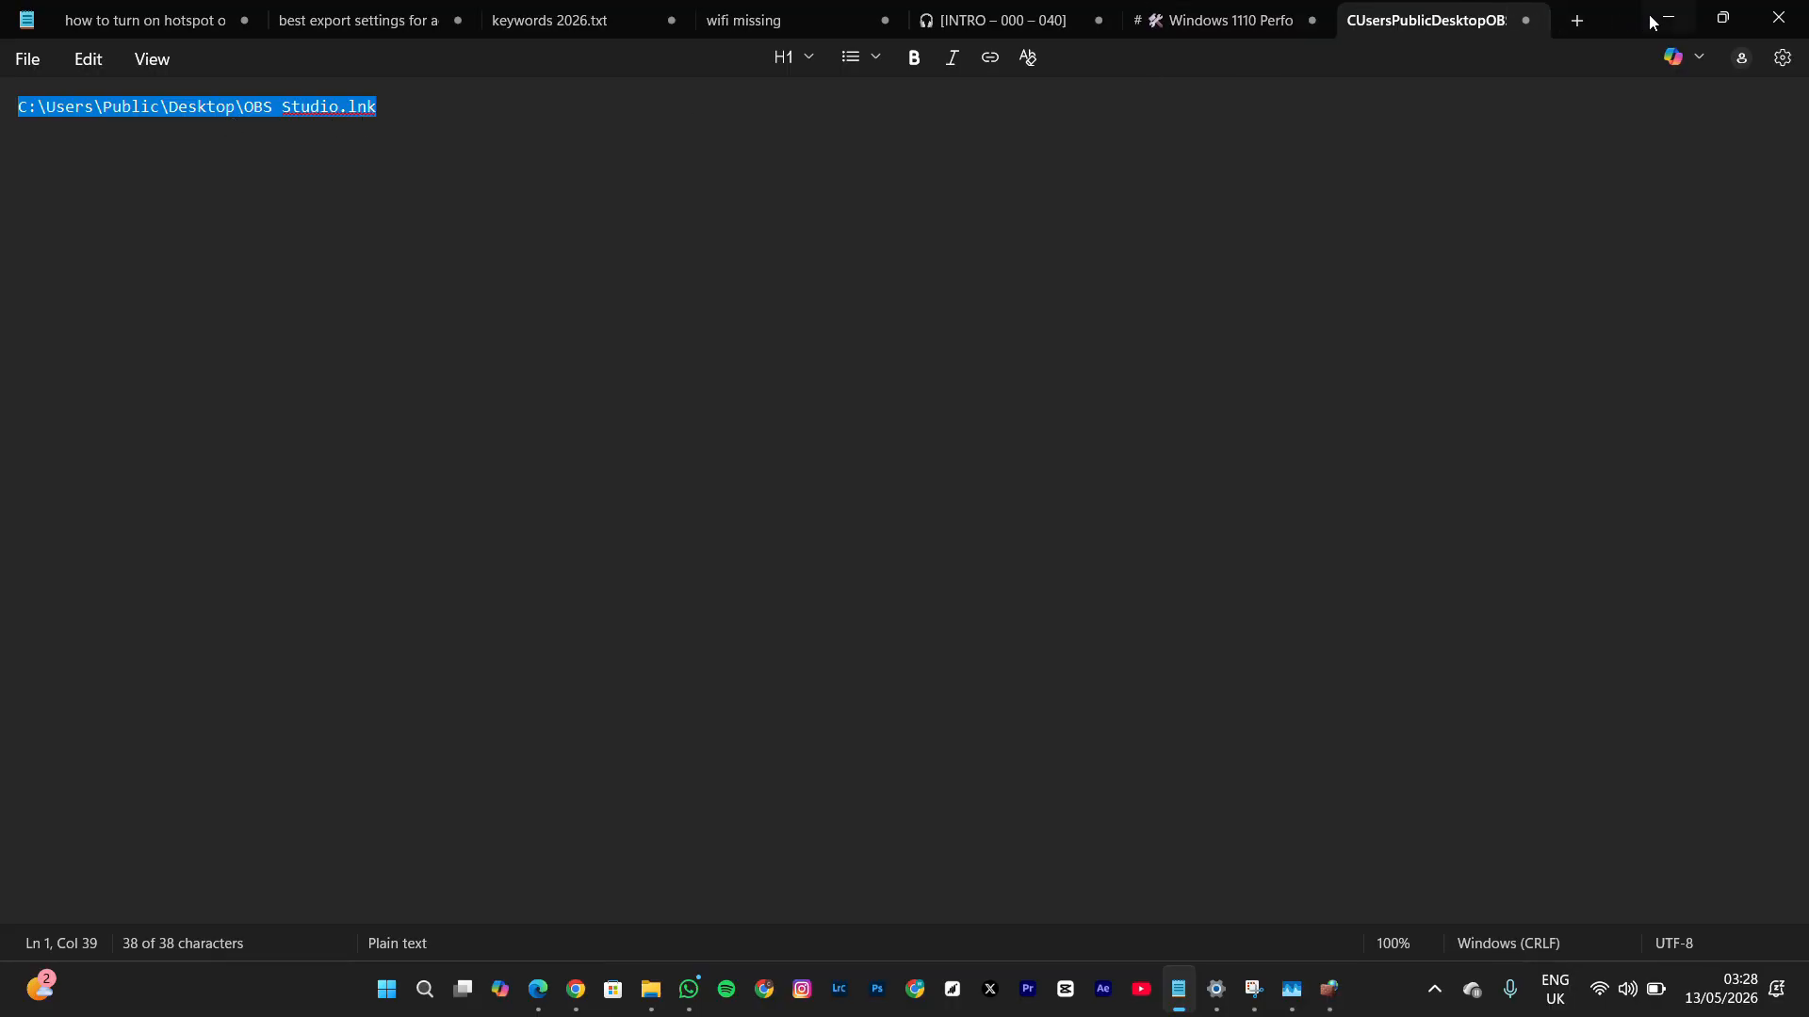
# In Windows Defender Firewall, start a new inbound Program rule for the path C:\Users\Public\Desktop\OBS Studio.lnk
pyautogui.click(1329, 989)
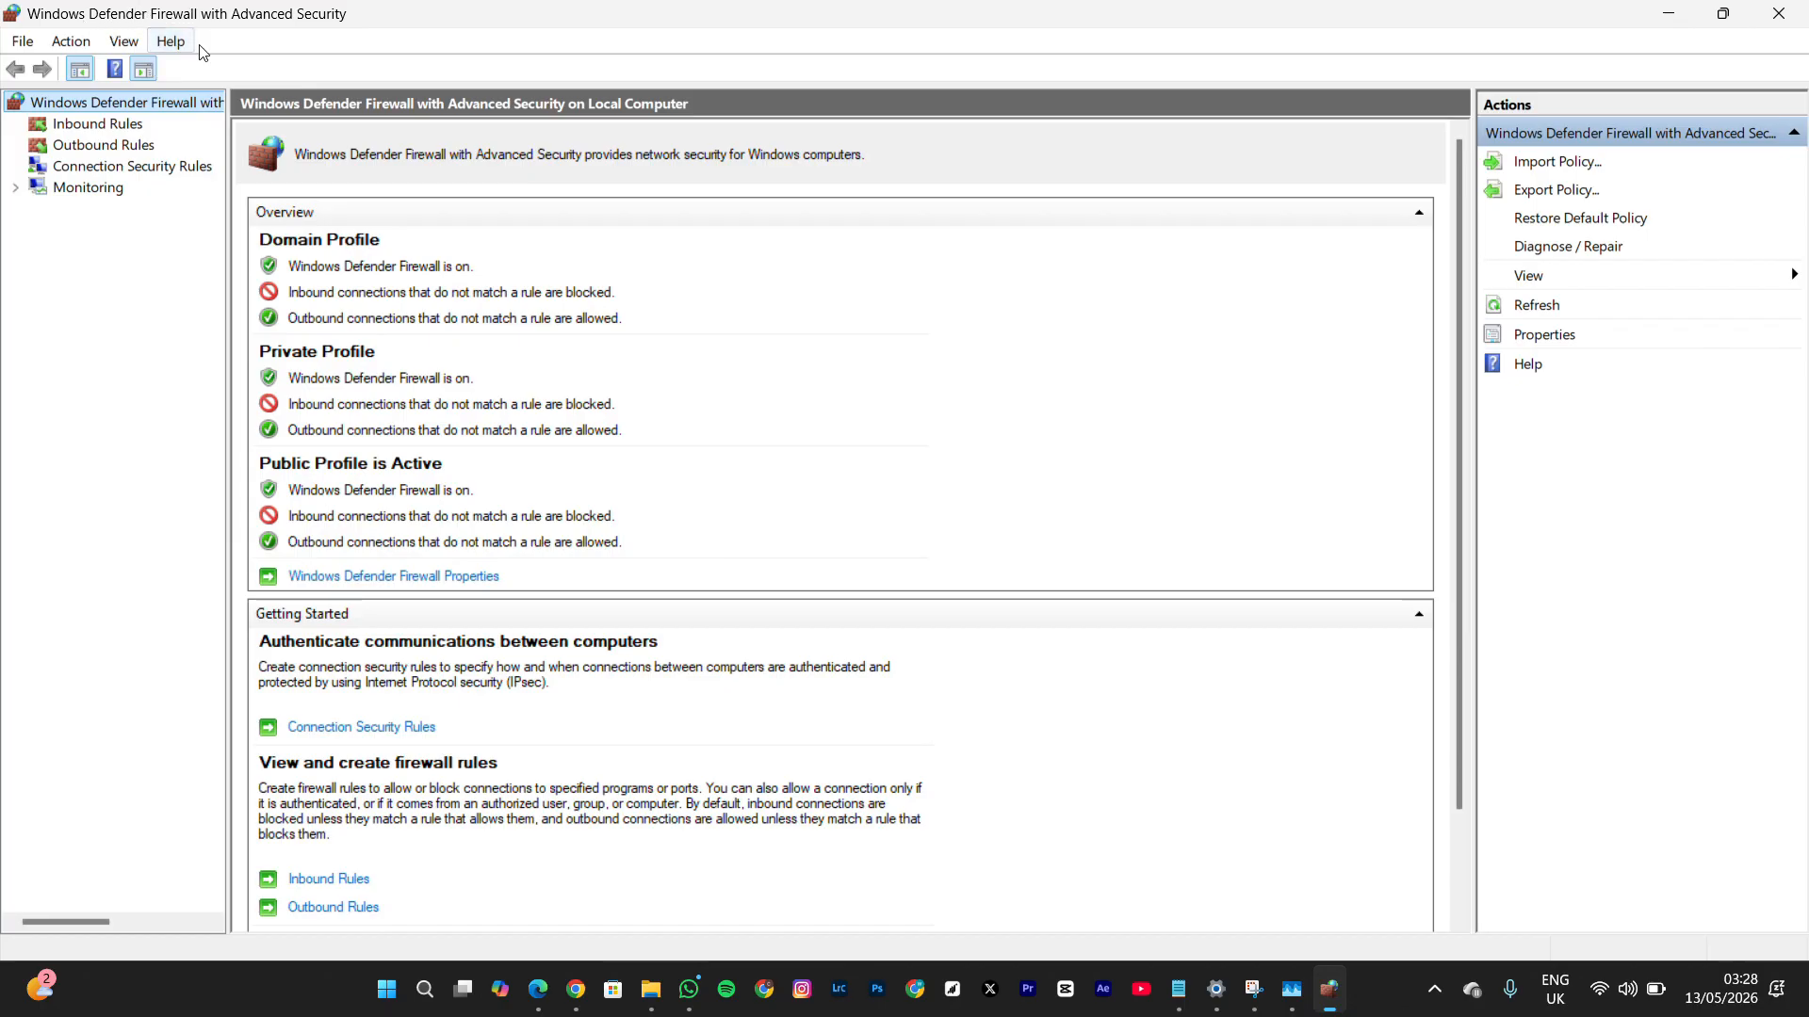
pyautogui.click(101, 127)
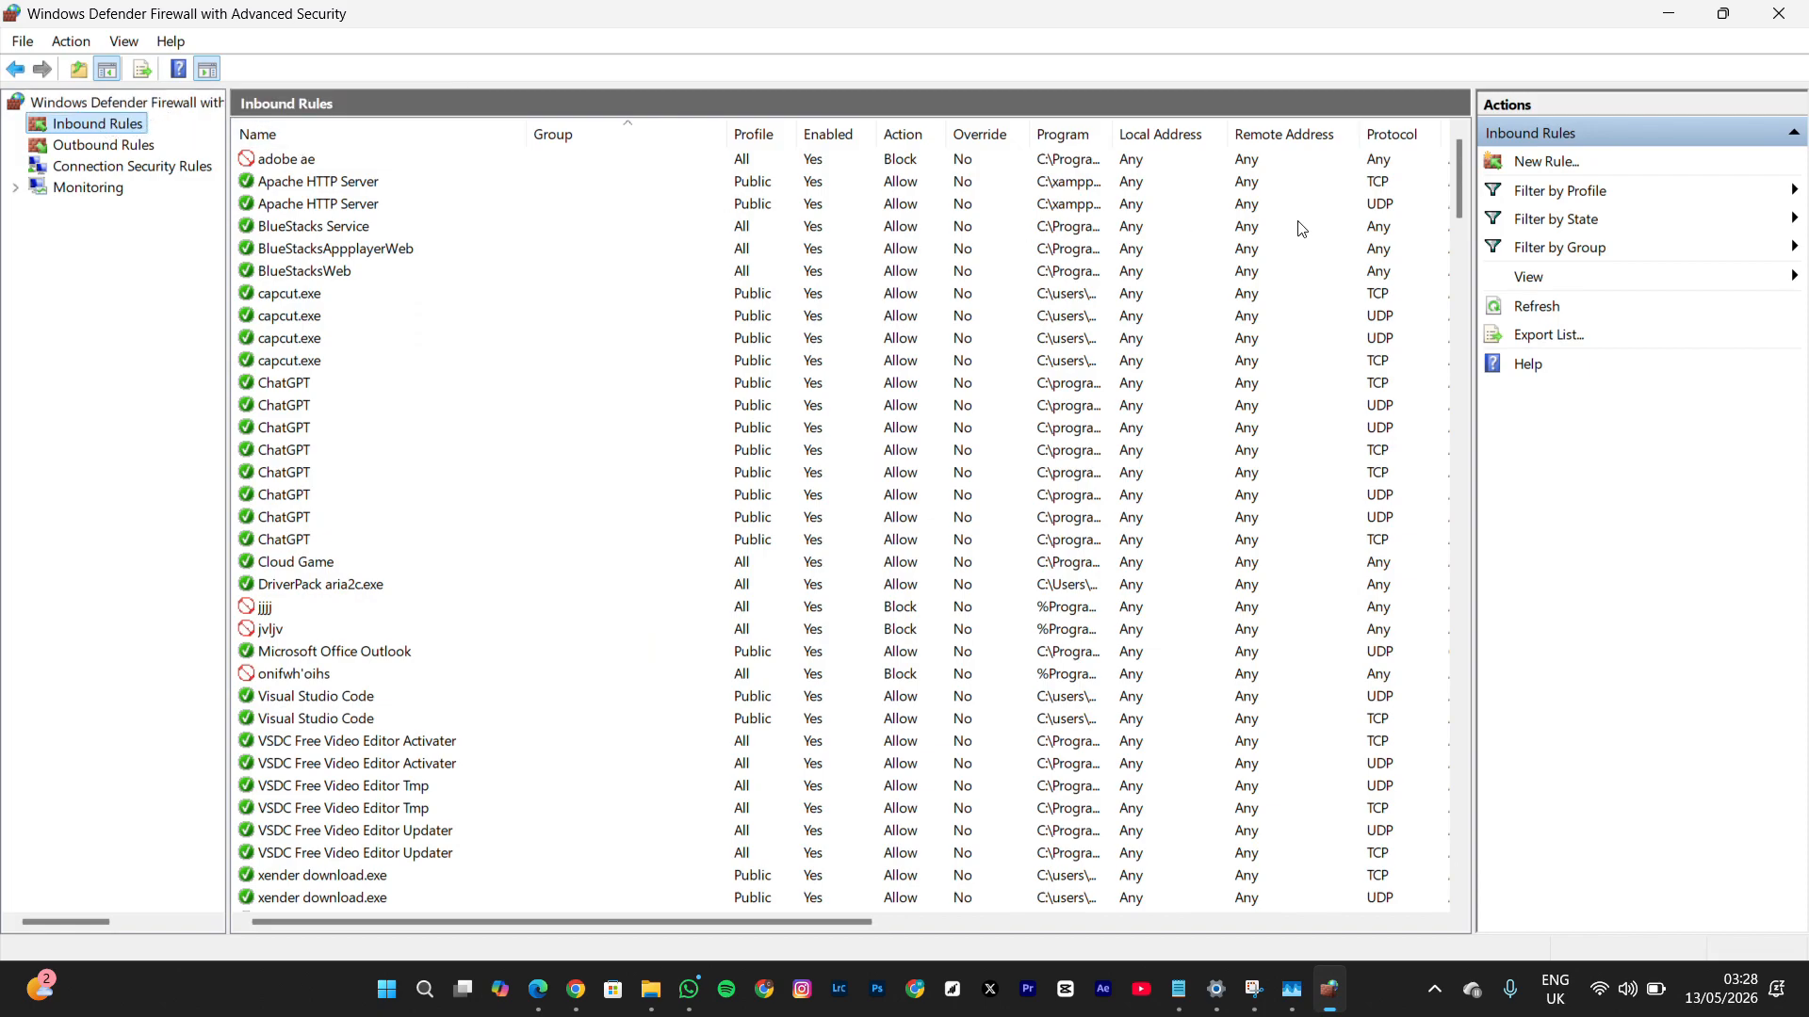
pyautogui.click(1550, 167)
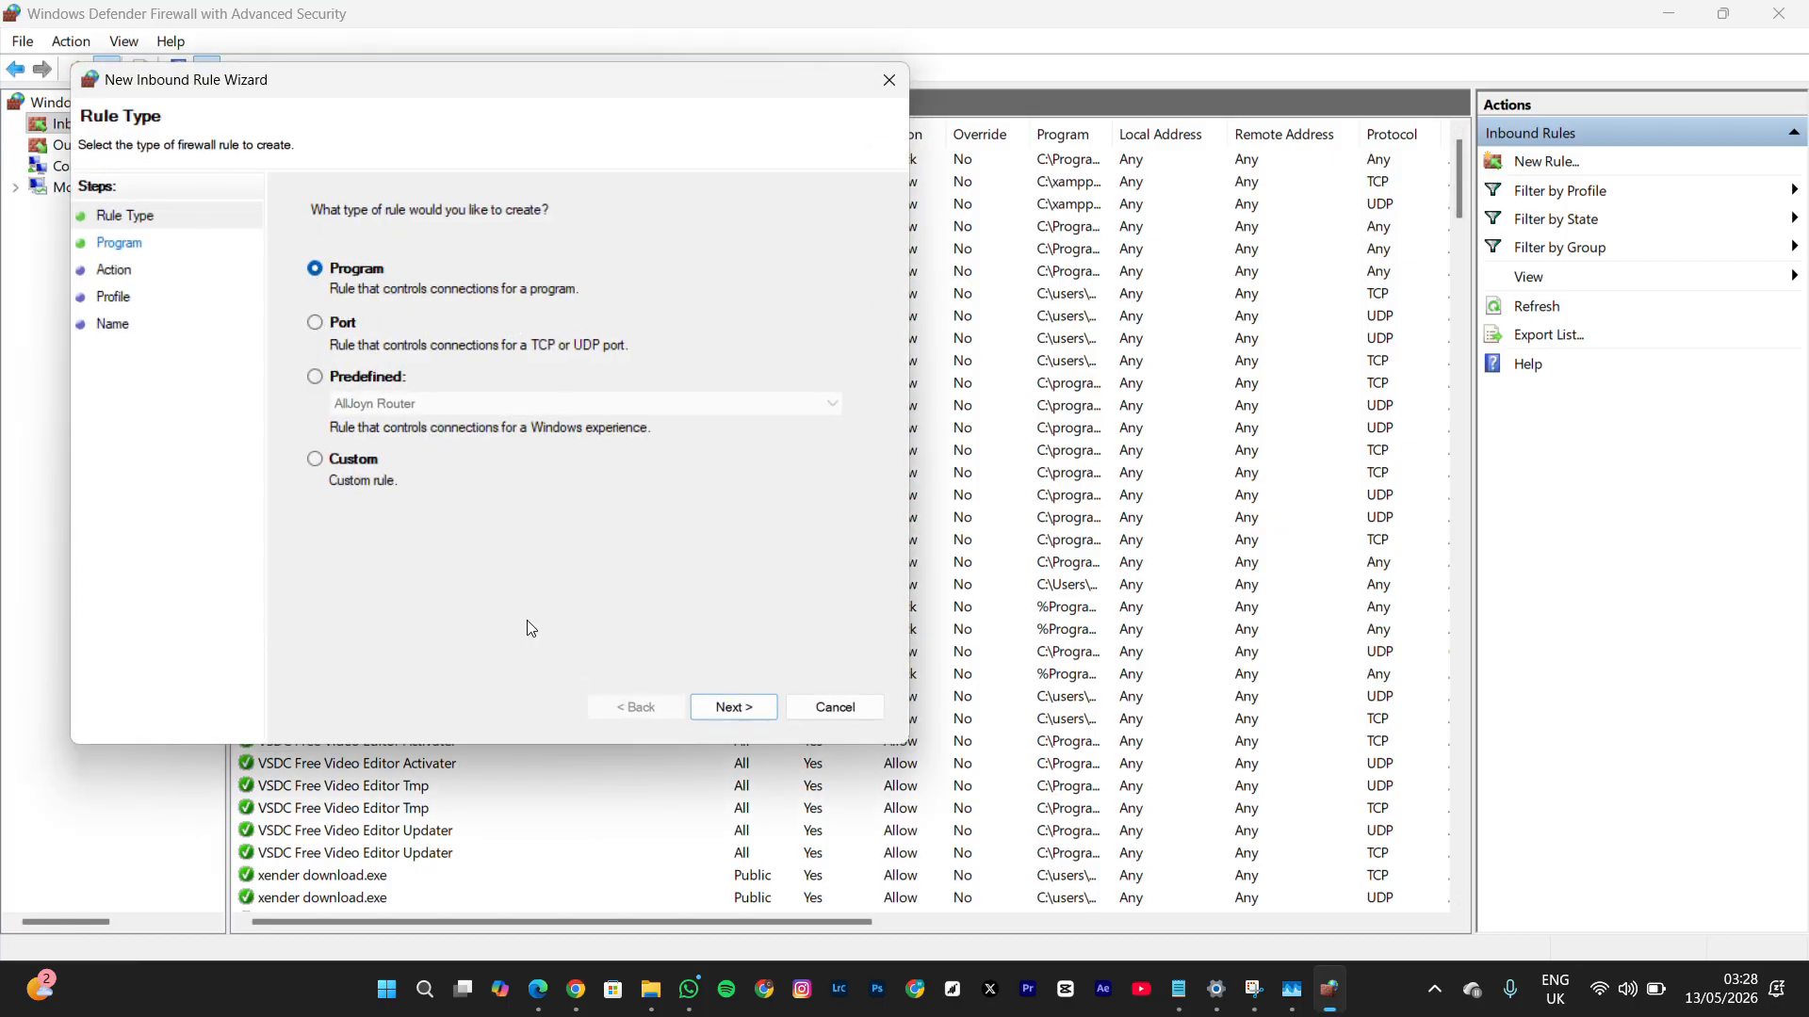
pyautogui.click(739, 706)
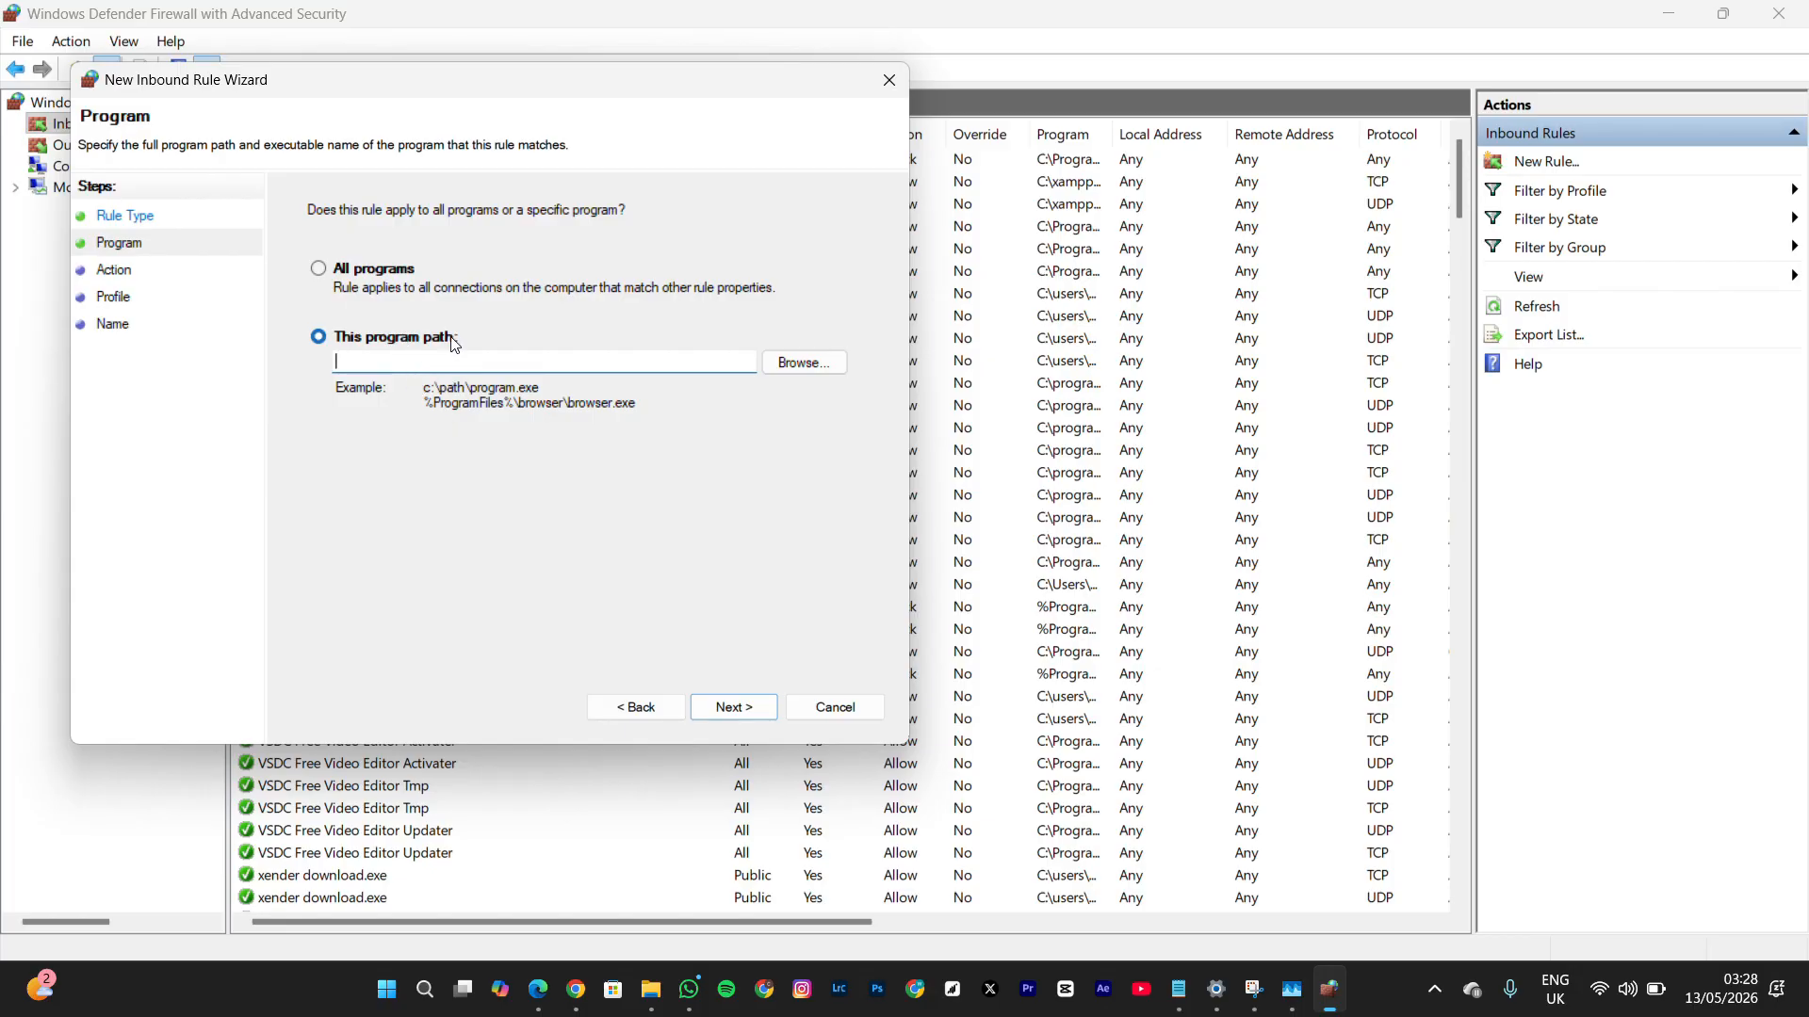
pyautogui.hotkey('ctrl', 'v')
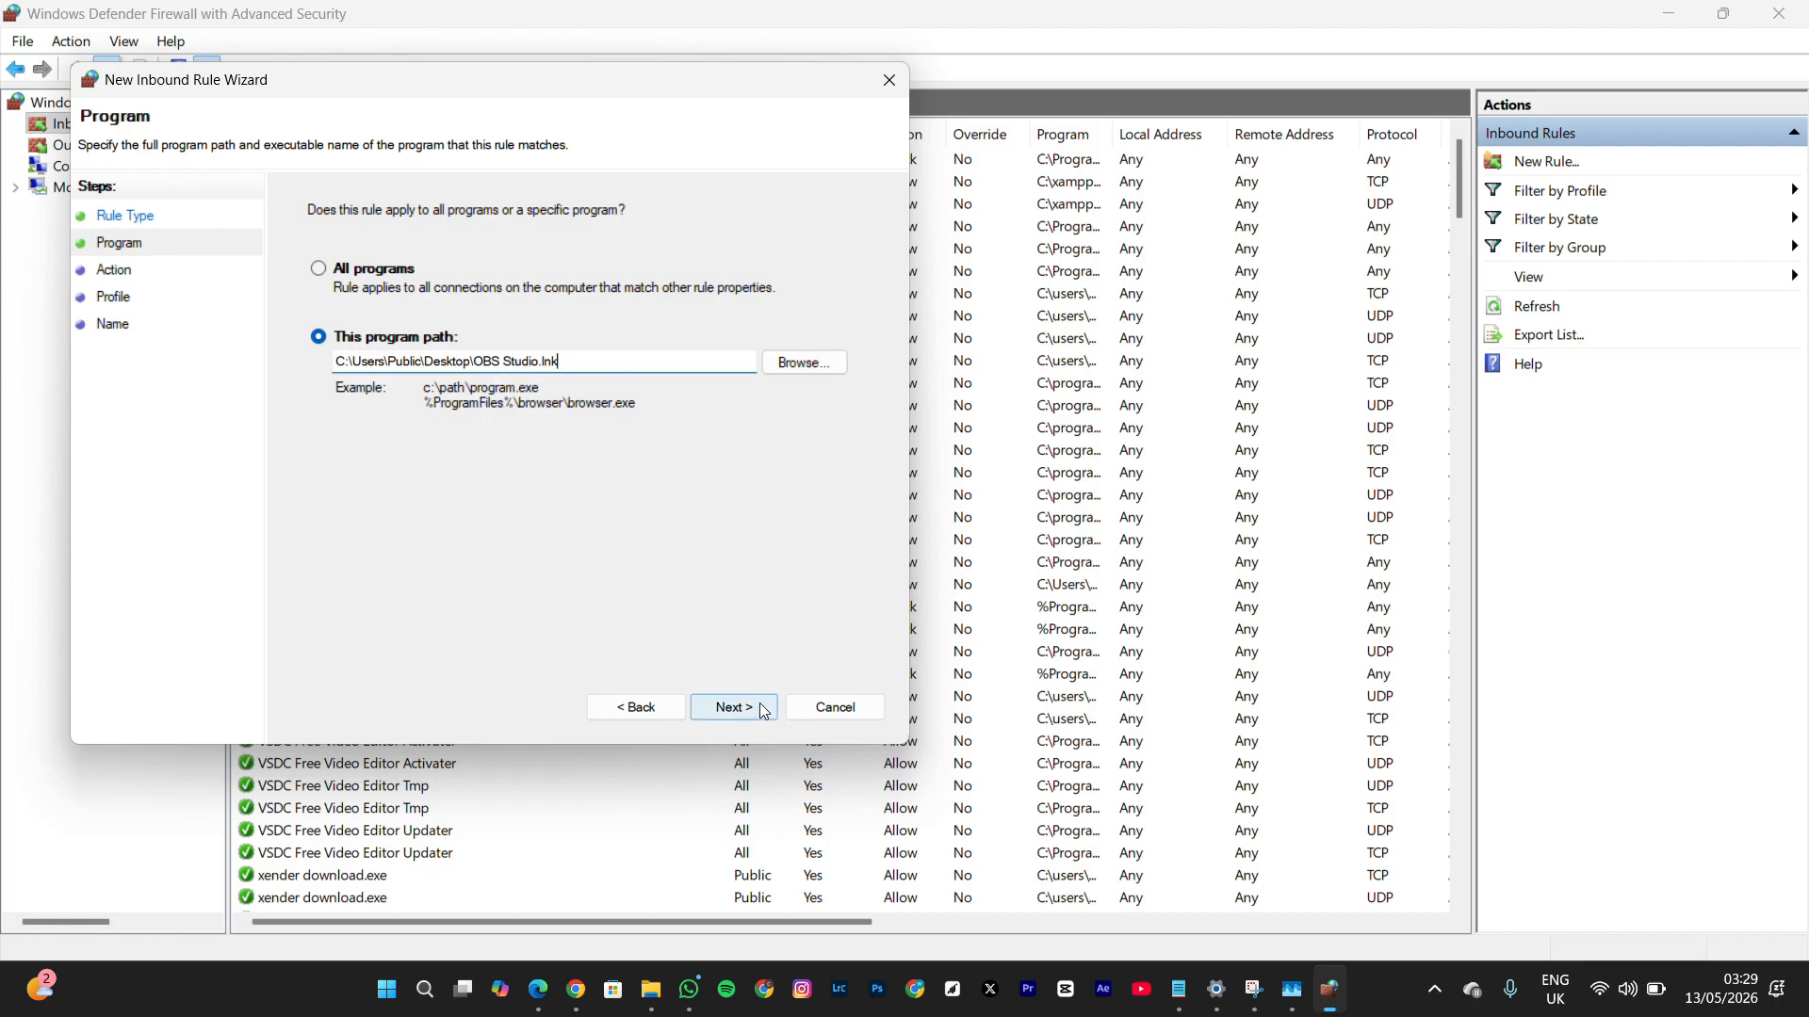
pyautogui.click(733, 707)
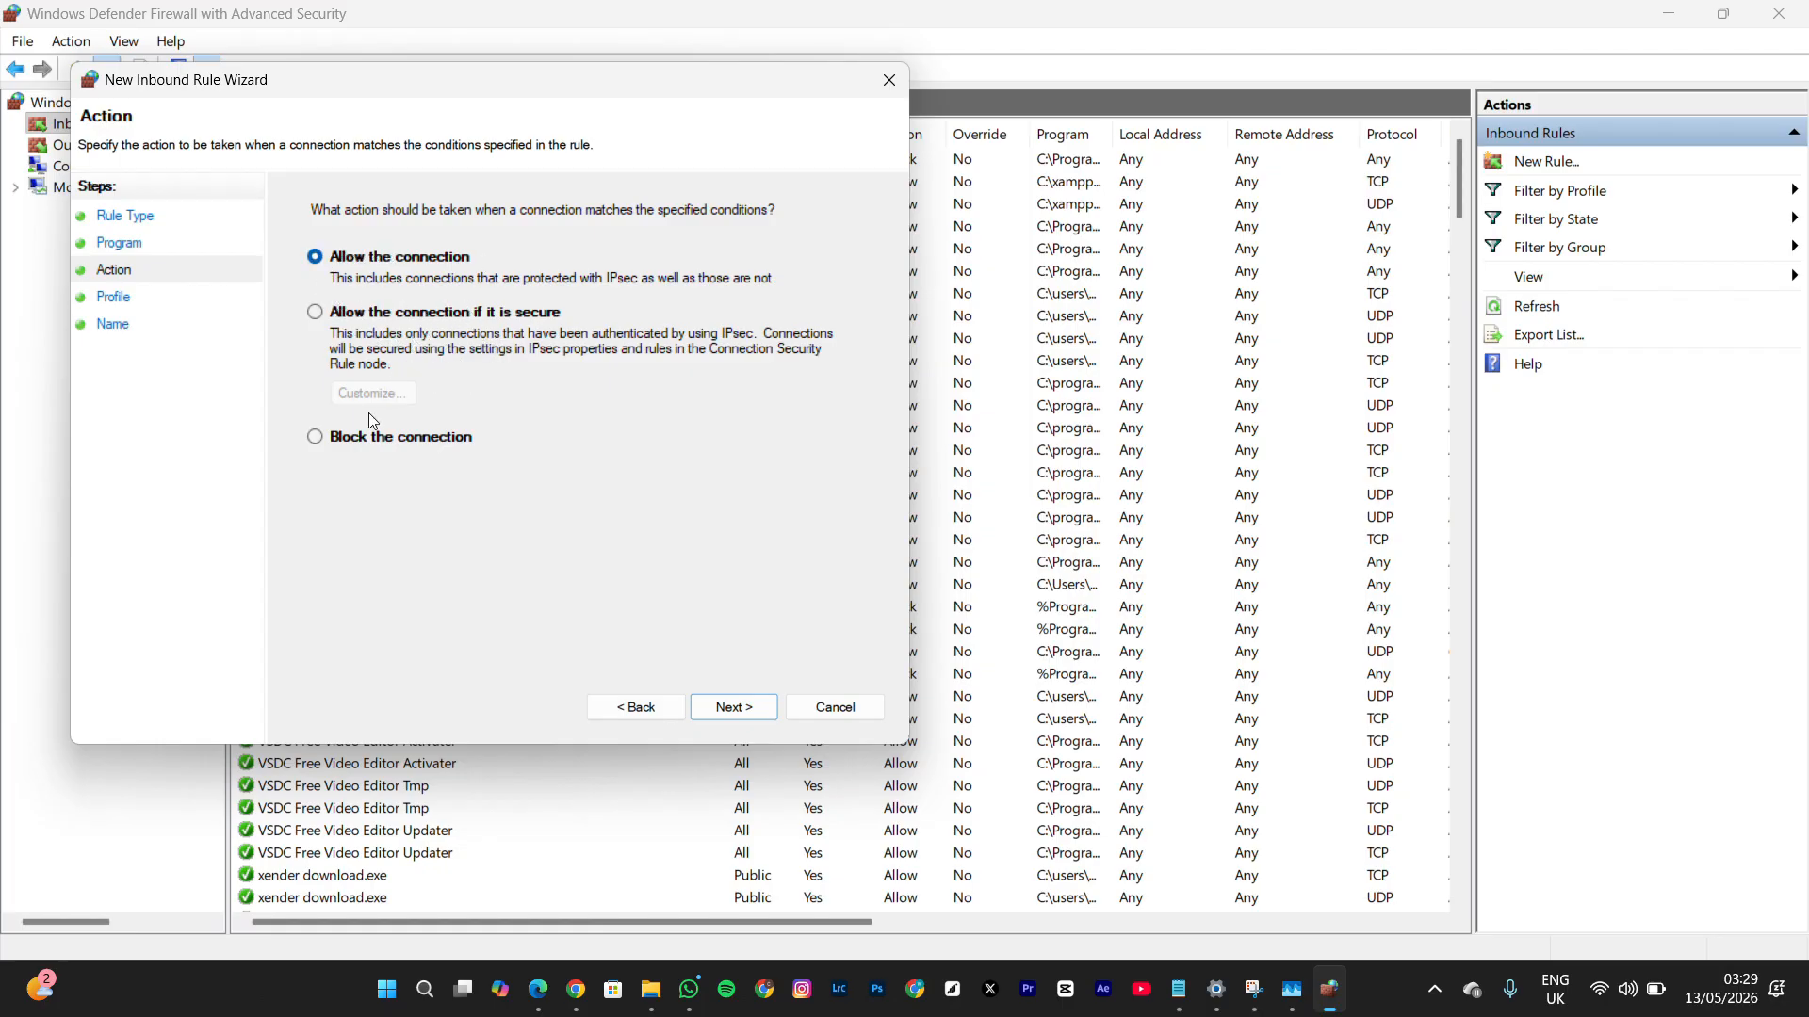
# Set the inbound rule to block the connection and apply it to the Domain, Private and Public profiles
pyautogui.click(319, 437)
pyautogui.click(720, 710)
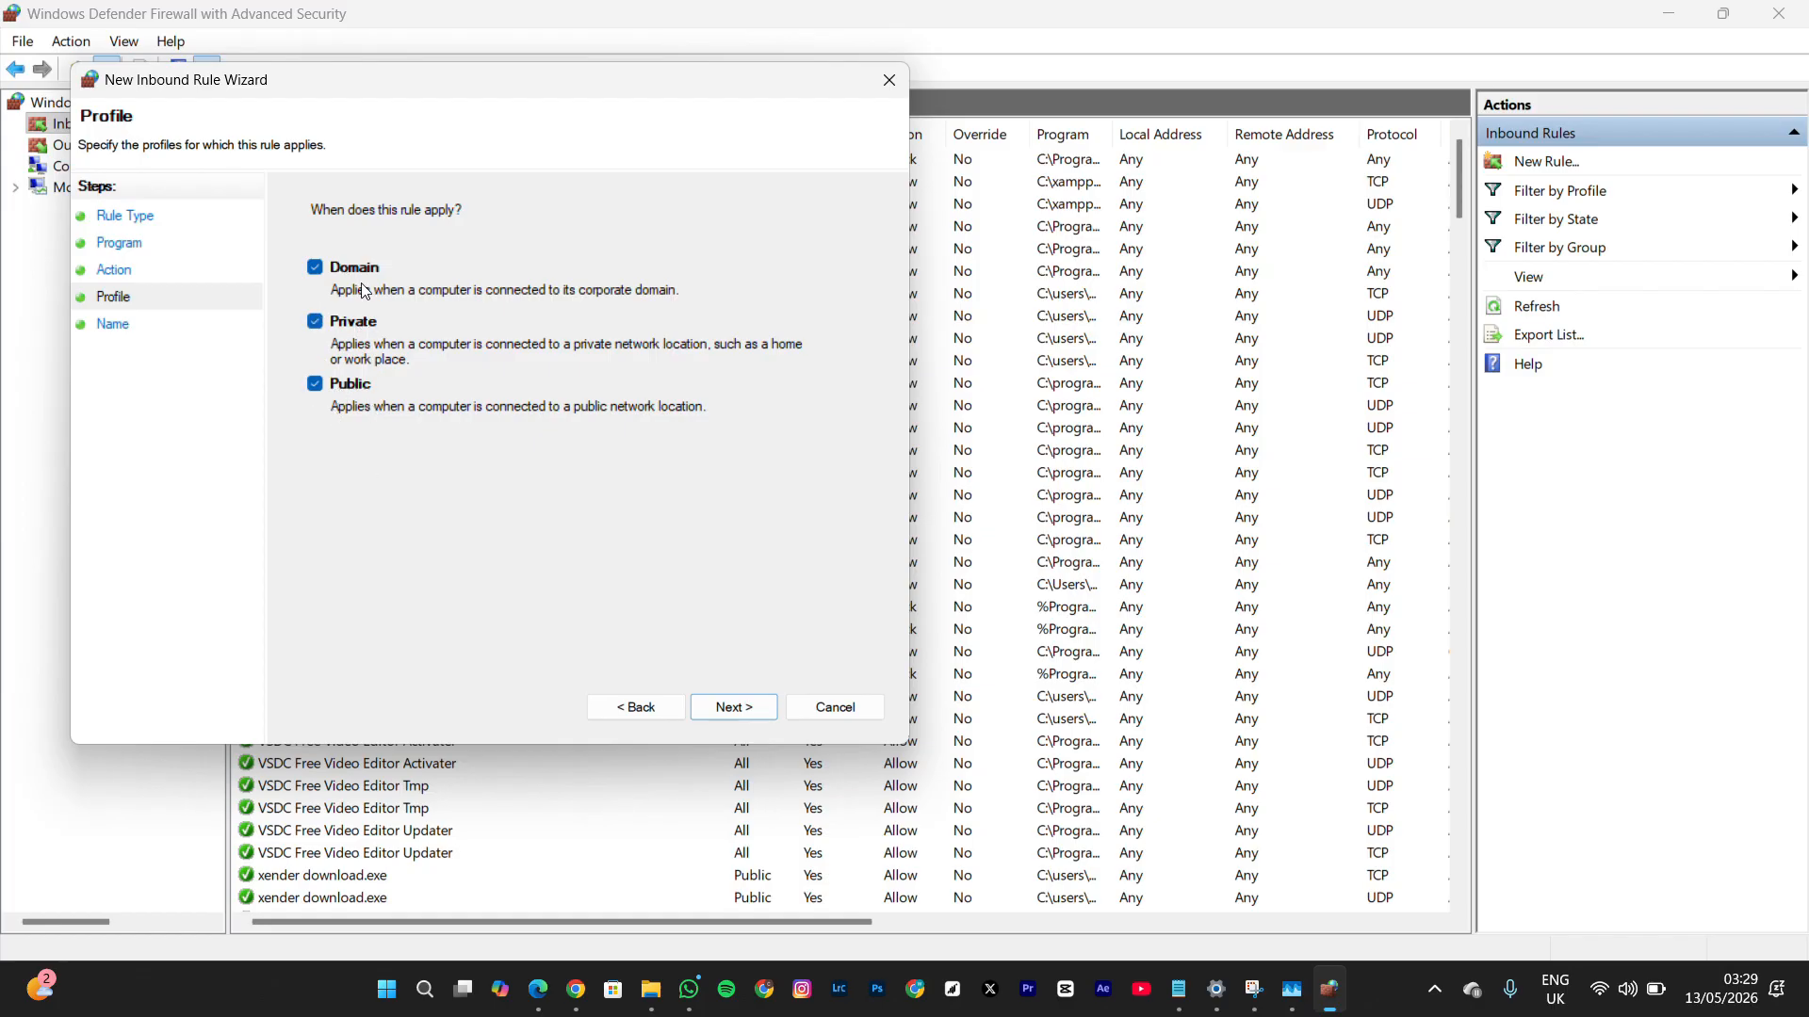
pyautogui.click(733, 708)
# Name the inbound rule "obs", enter the description "i am cute", and create the rule
pyautogui.write('obs')
pyautogui.press('BackSpace')
pyautogui.press('BackSpace')
pyautogui.press('BackSpace')
pyautogui.press('BackSpace')
pyautogui.write('gtftydfcty')
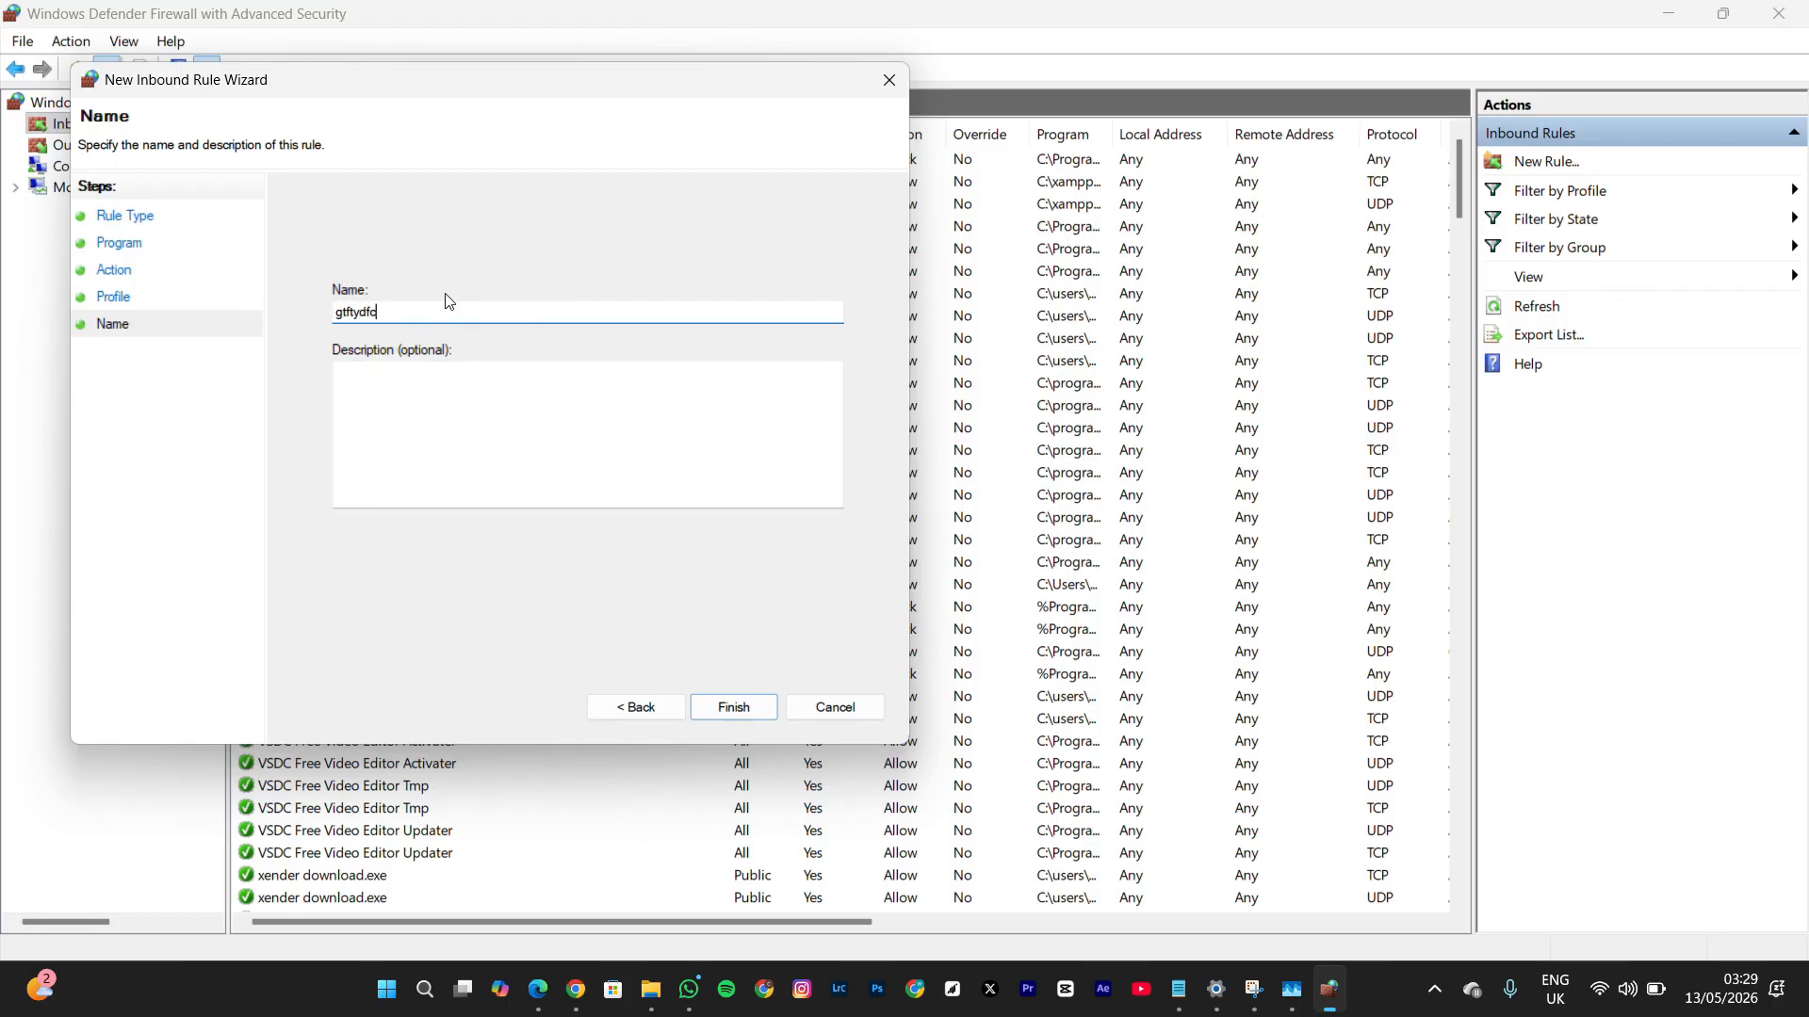
pyautogui.press('BackSpace')
pyautogui.press('BackSpace')
pyautogui.press('BackSpace')
pyautogui.press('BackSpace')
pyautogui.press('BackSpace')
pyautogui.press('BackSpace')
pyautogui.press('BackSpace')
pyautogui.press('BackSpace')
pyautogui.press('BackSpace')
pyautogui.write('obs')
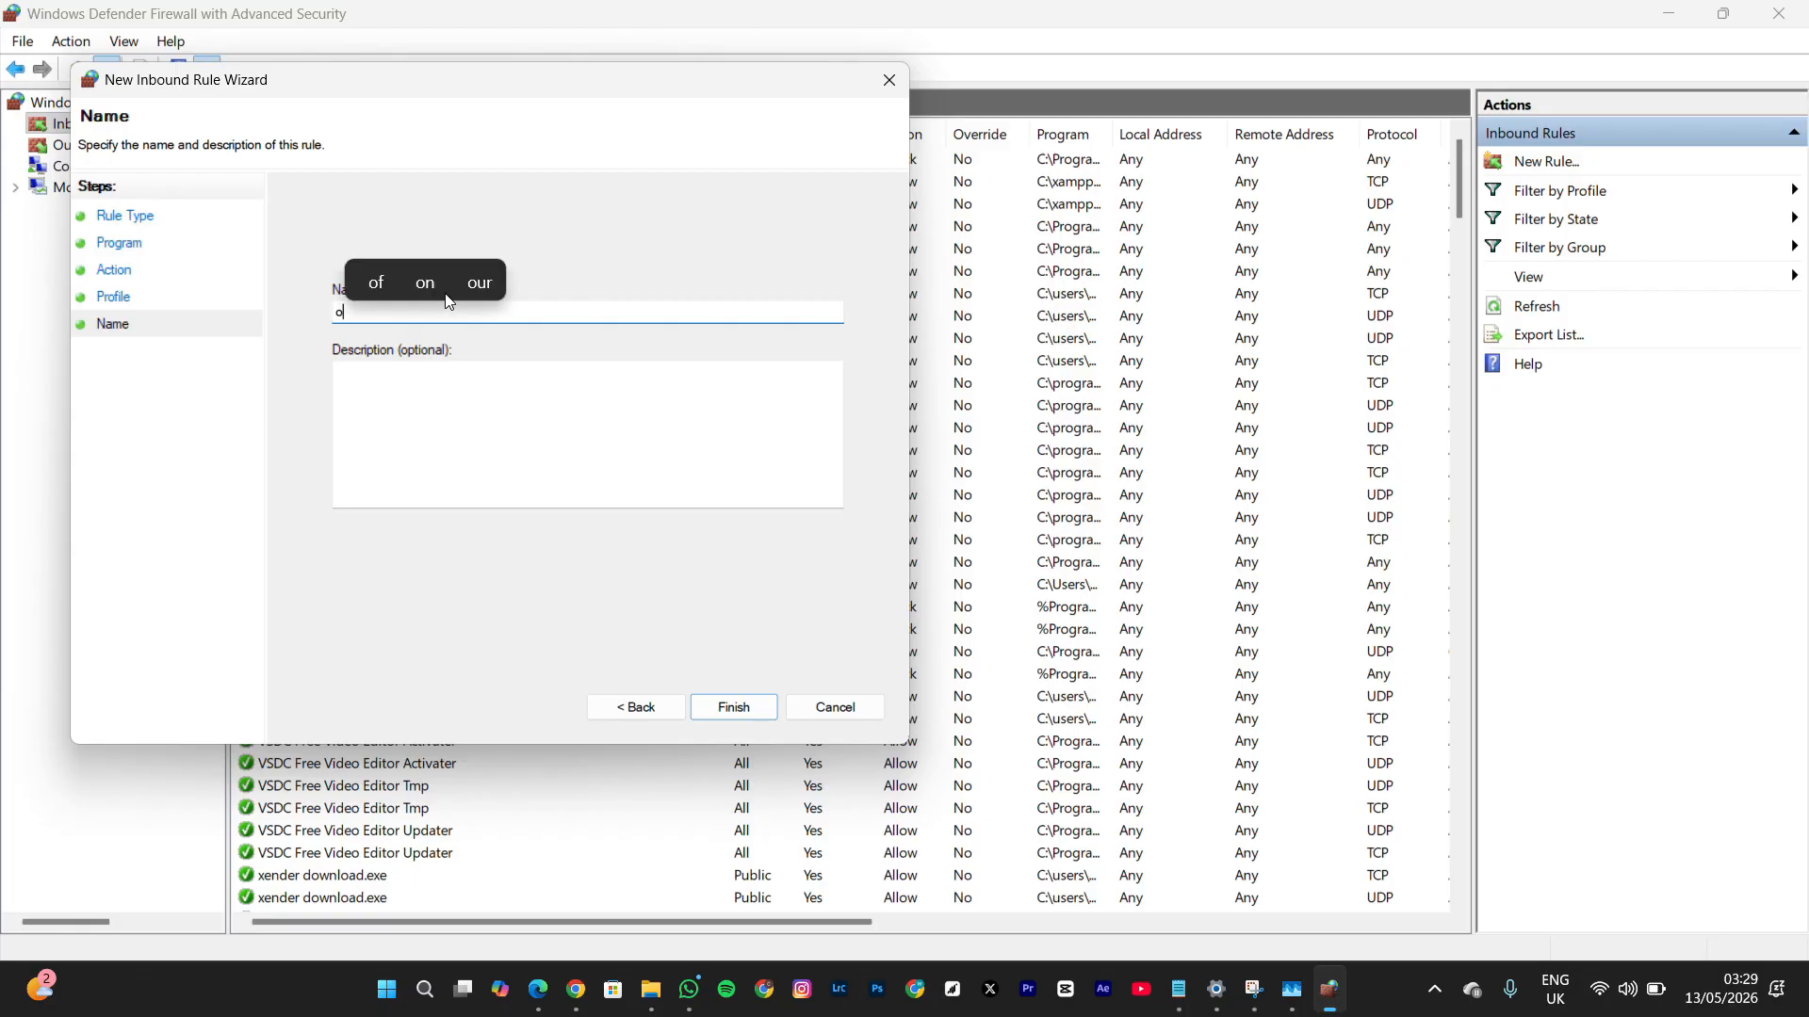
pyautogui.click(450, 462)
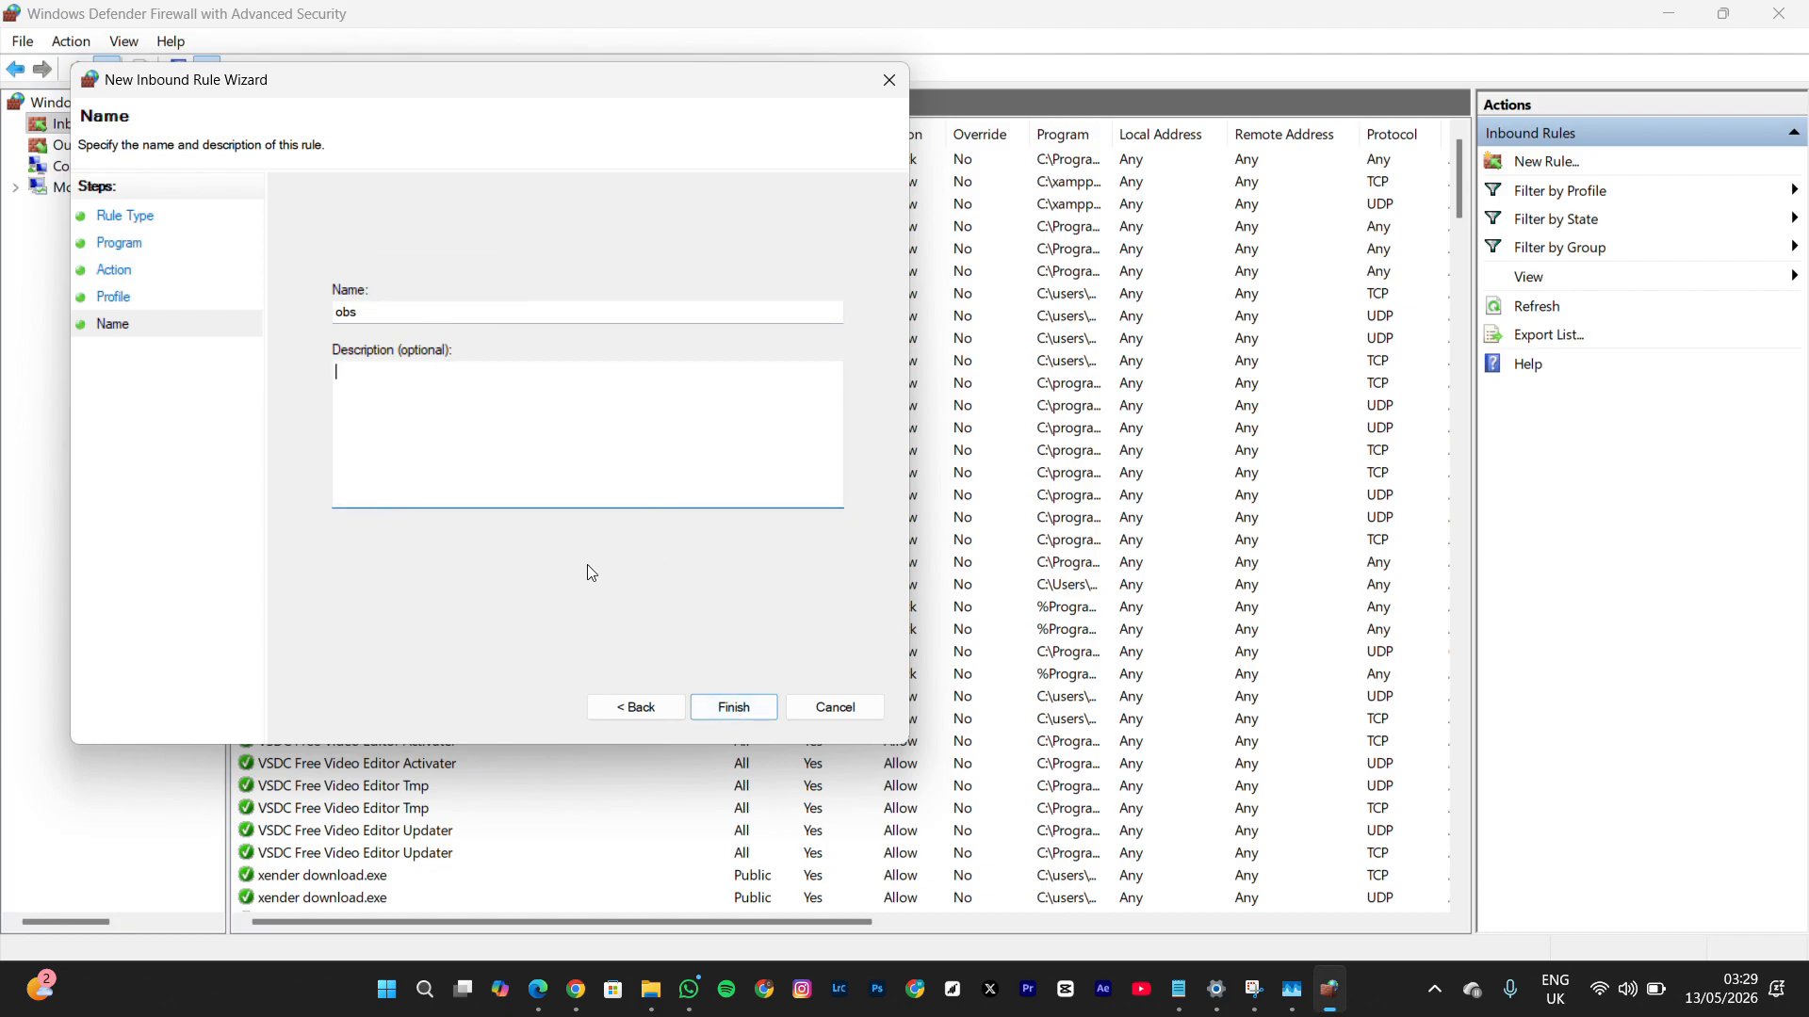
pyautogui.write('i')
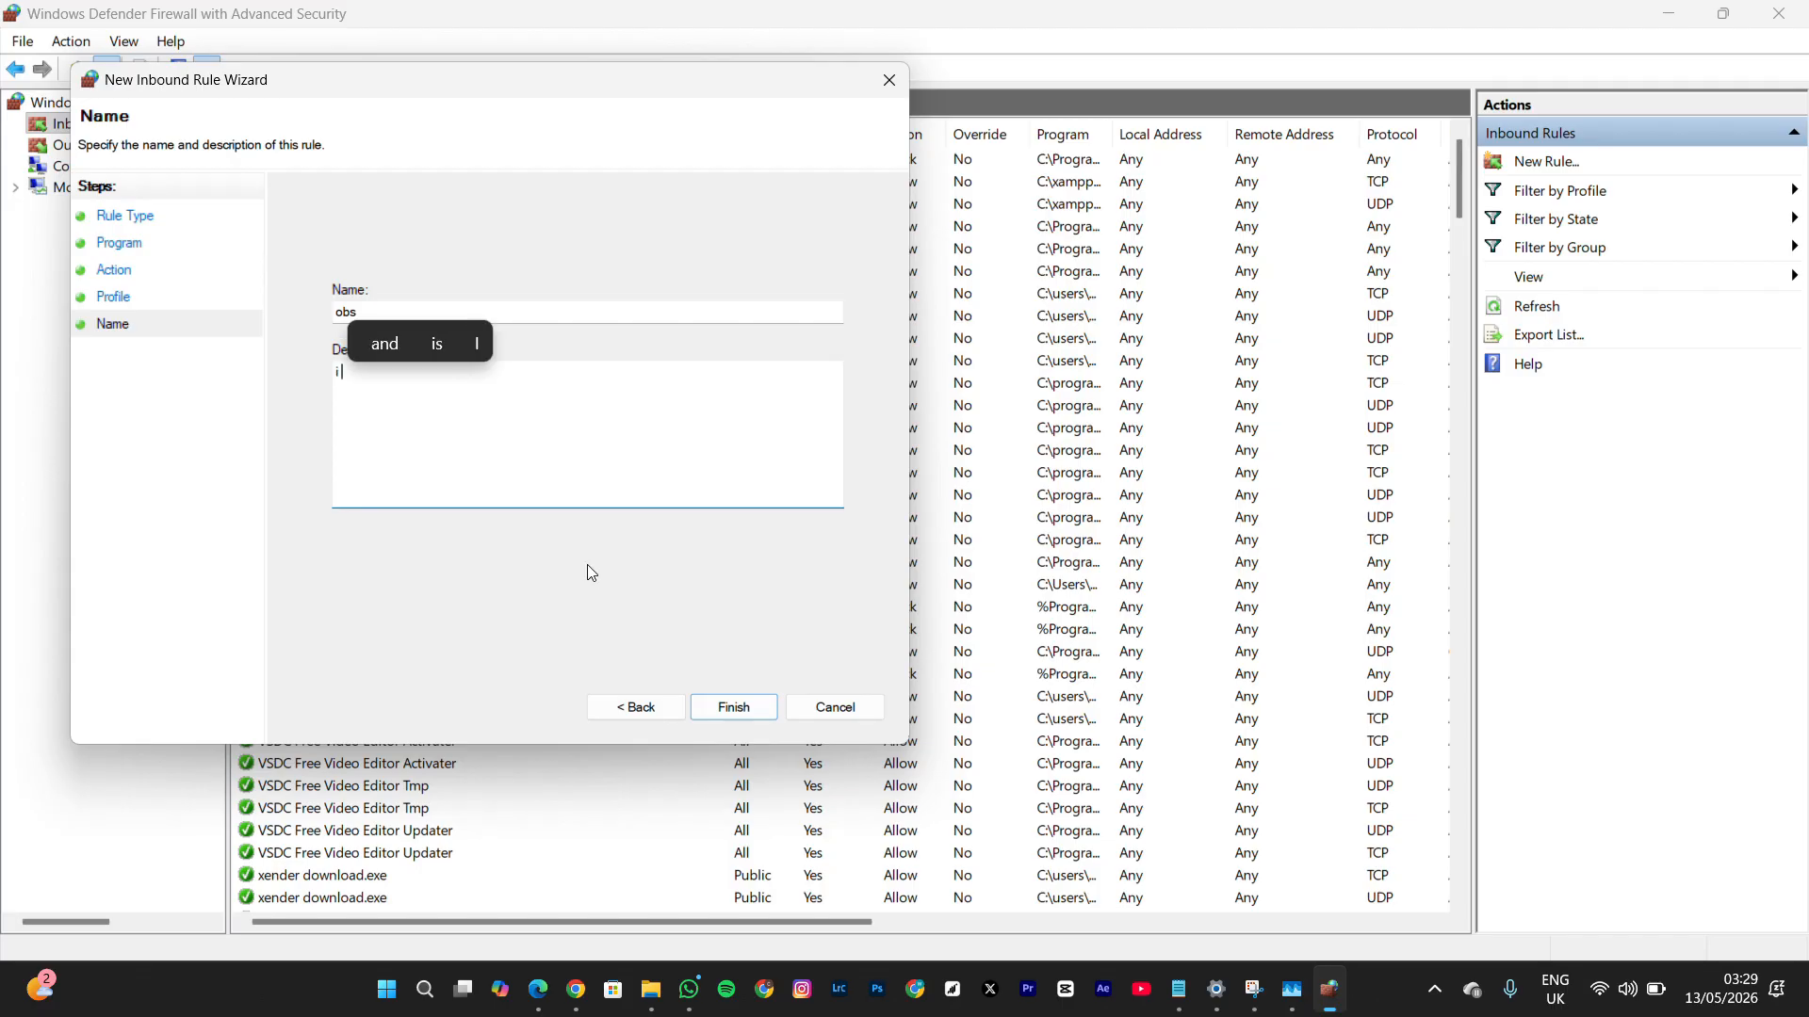
pyautogui.write(' am cute')
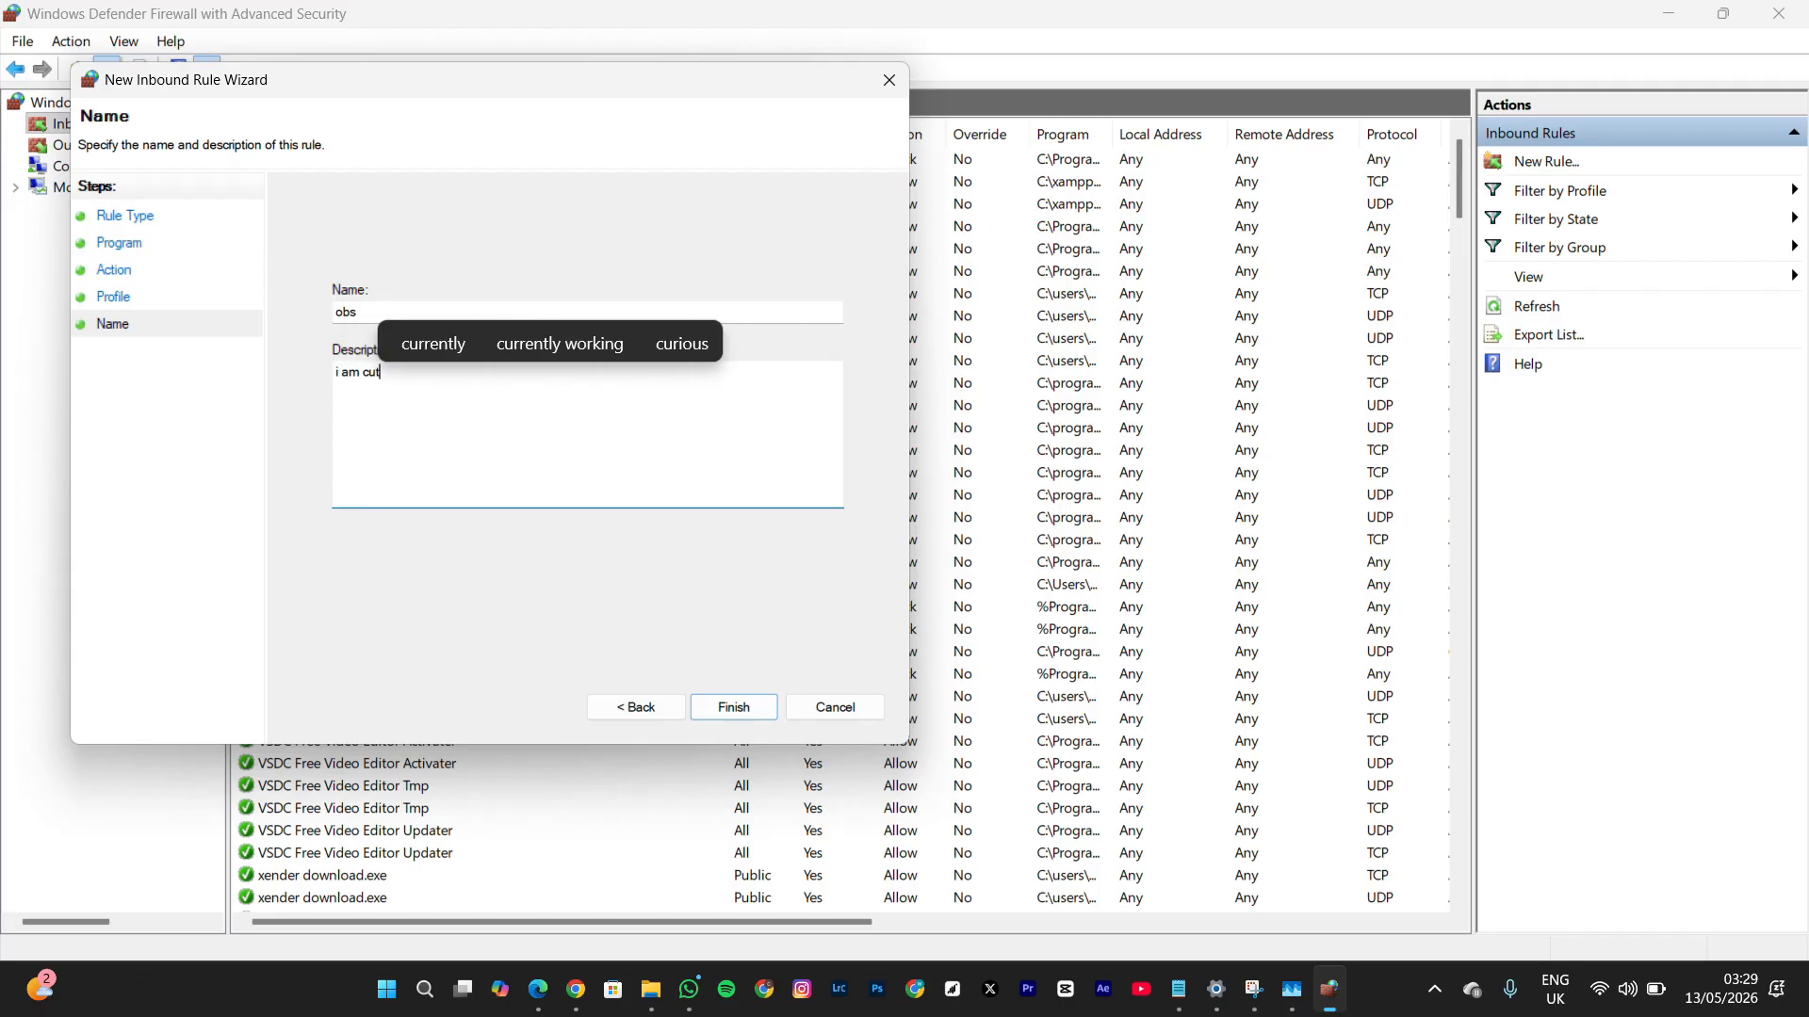
pyautogui.click(734, 707)
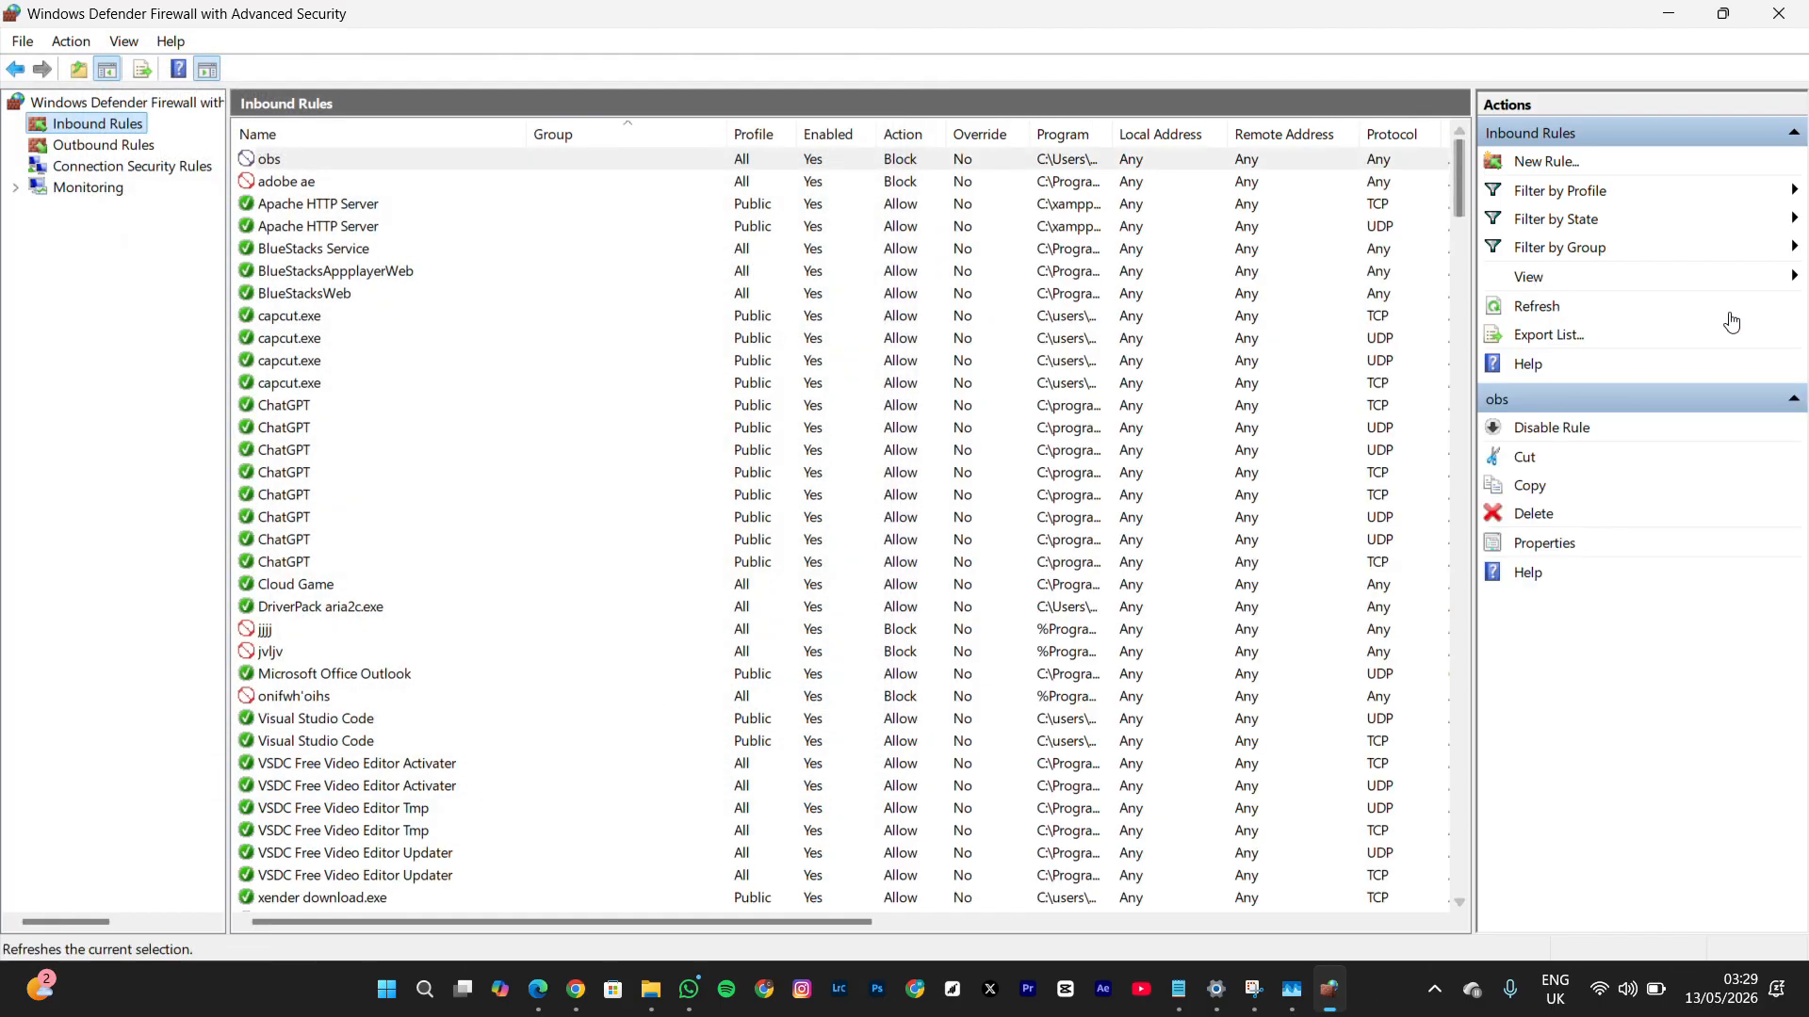
# Start a new outbound Program rule for the path C:\Users\Public\Desktop\OBS Studio.lnk
pyautogui.click(62, 147)
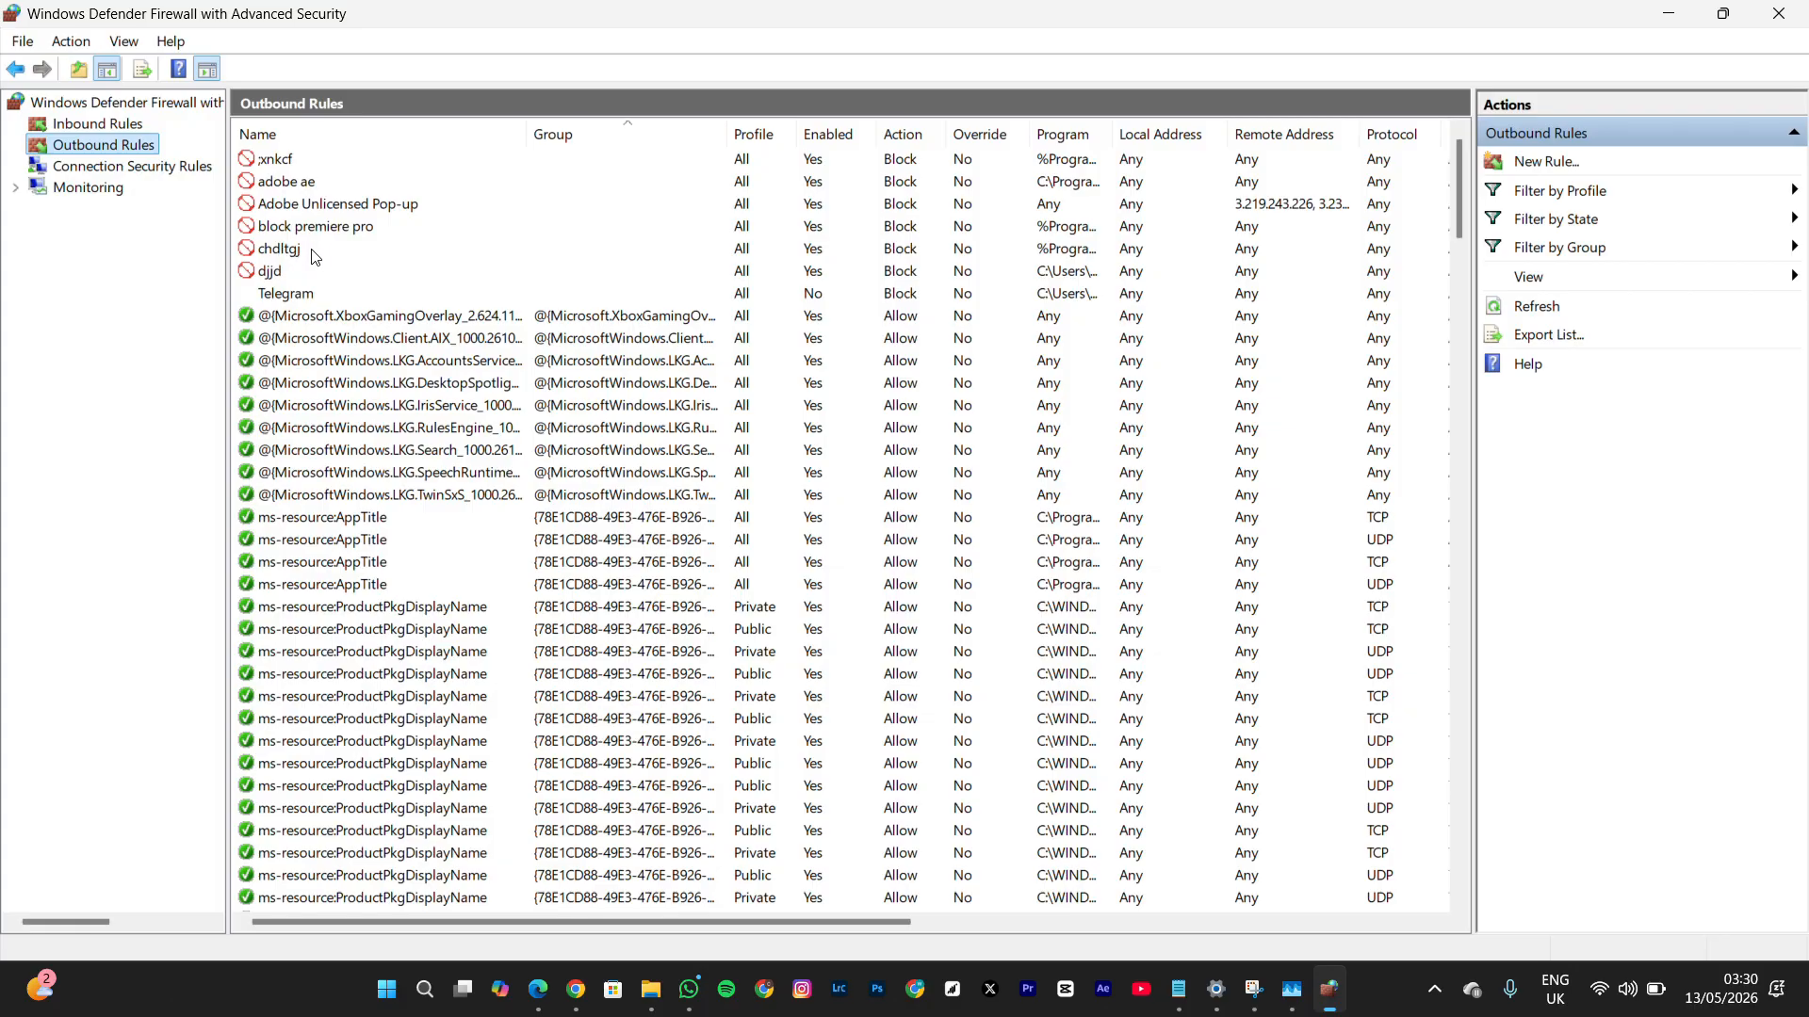
pyautogui.click(1543, 162)
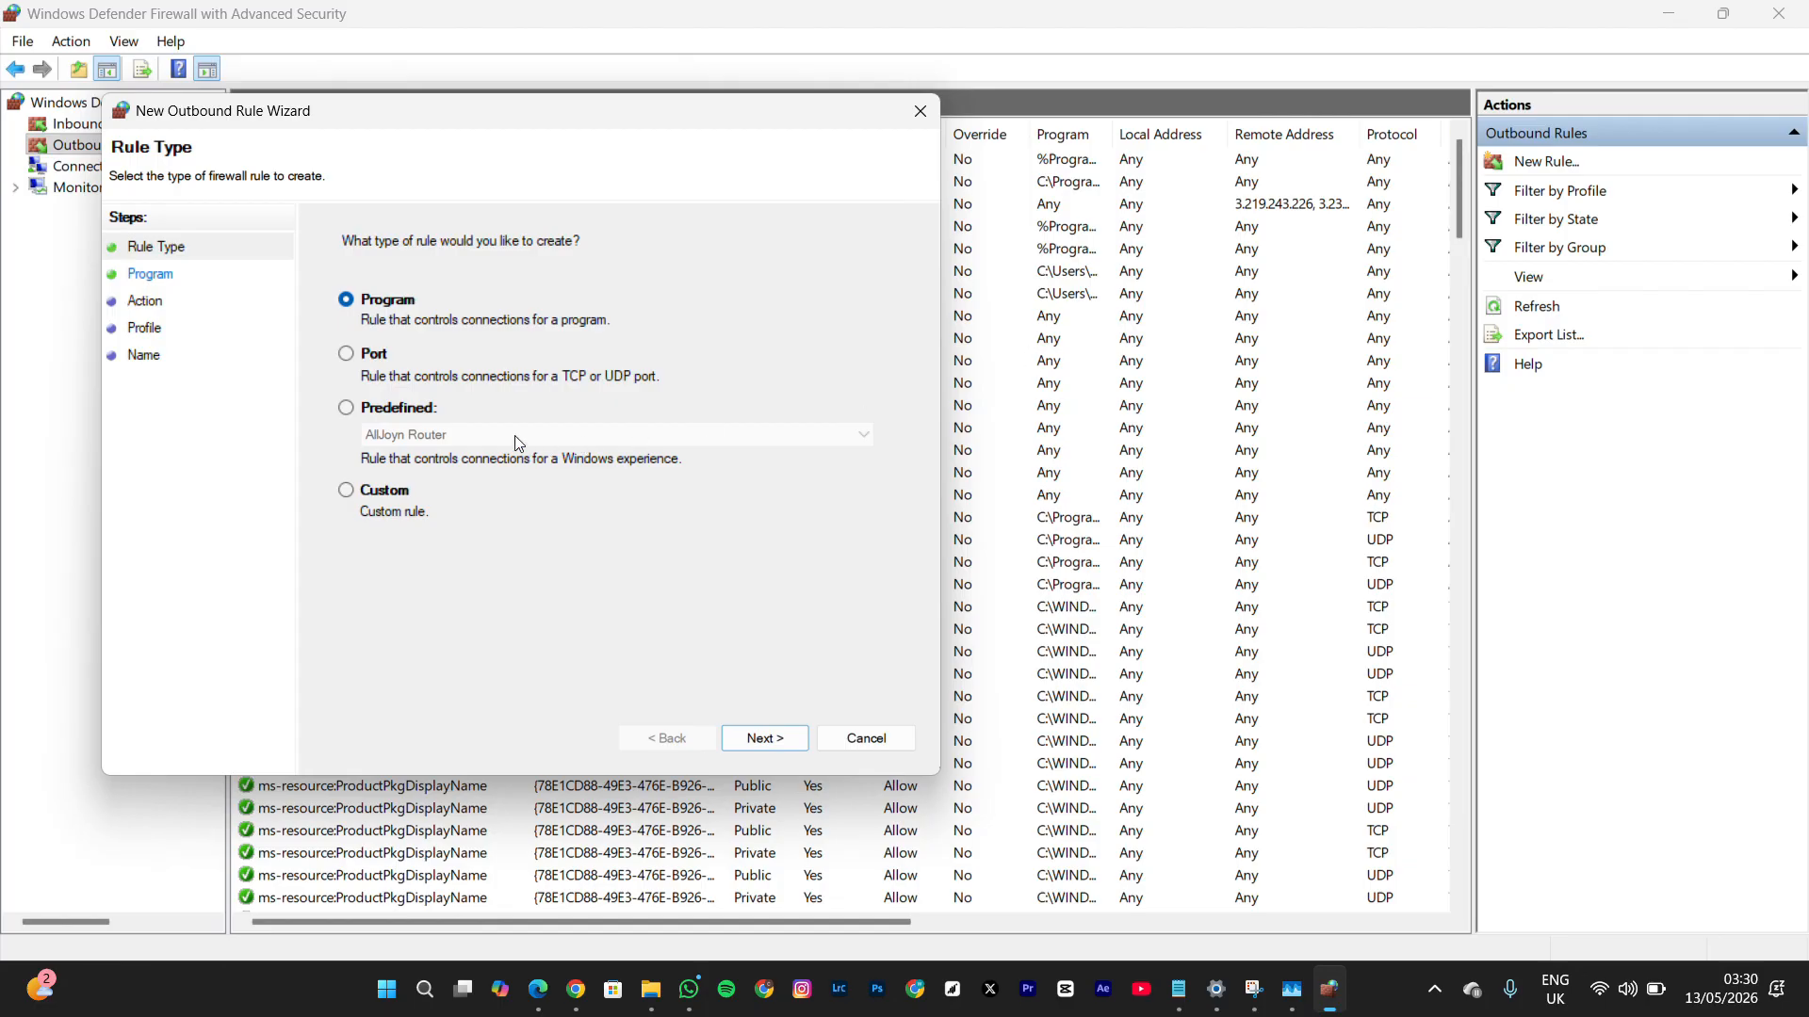
pyautogui.click(759, 738)
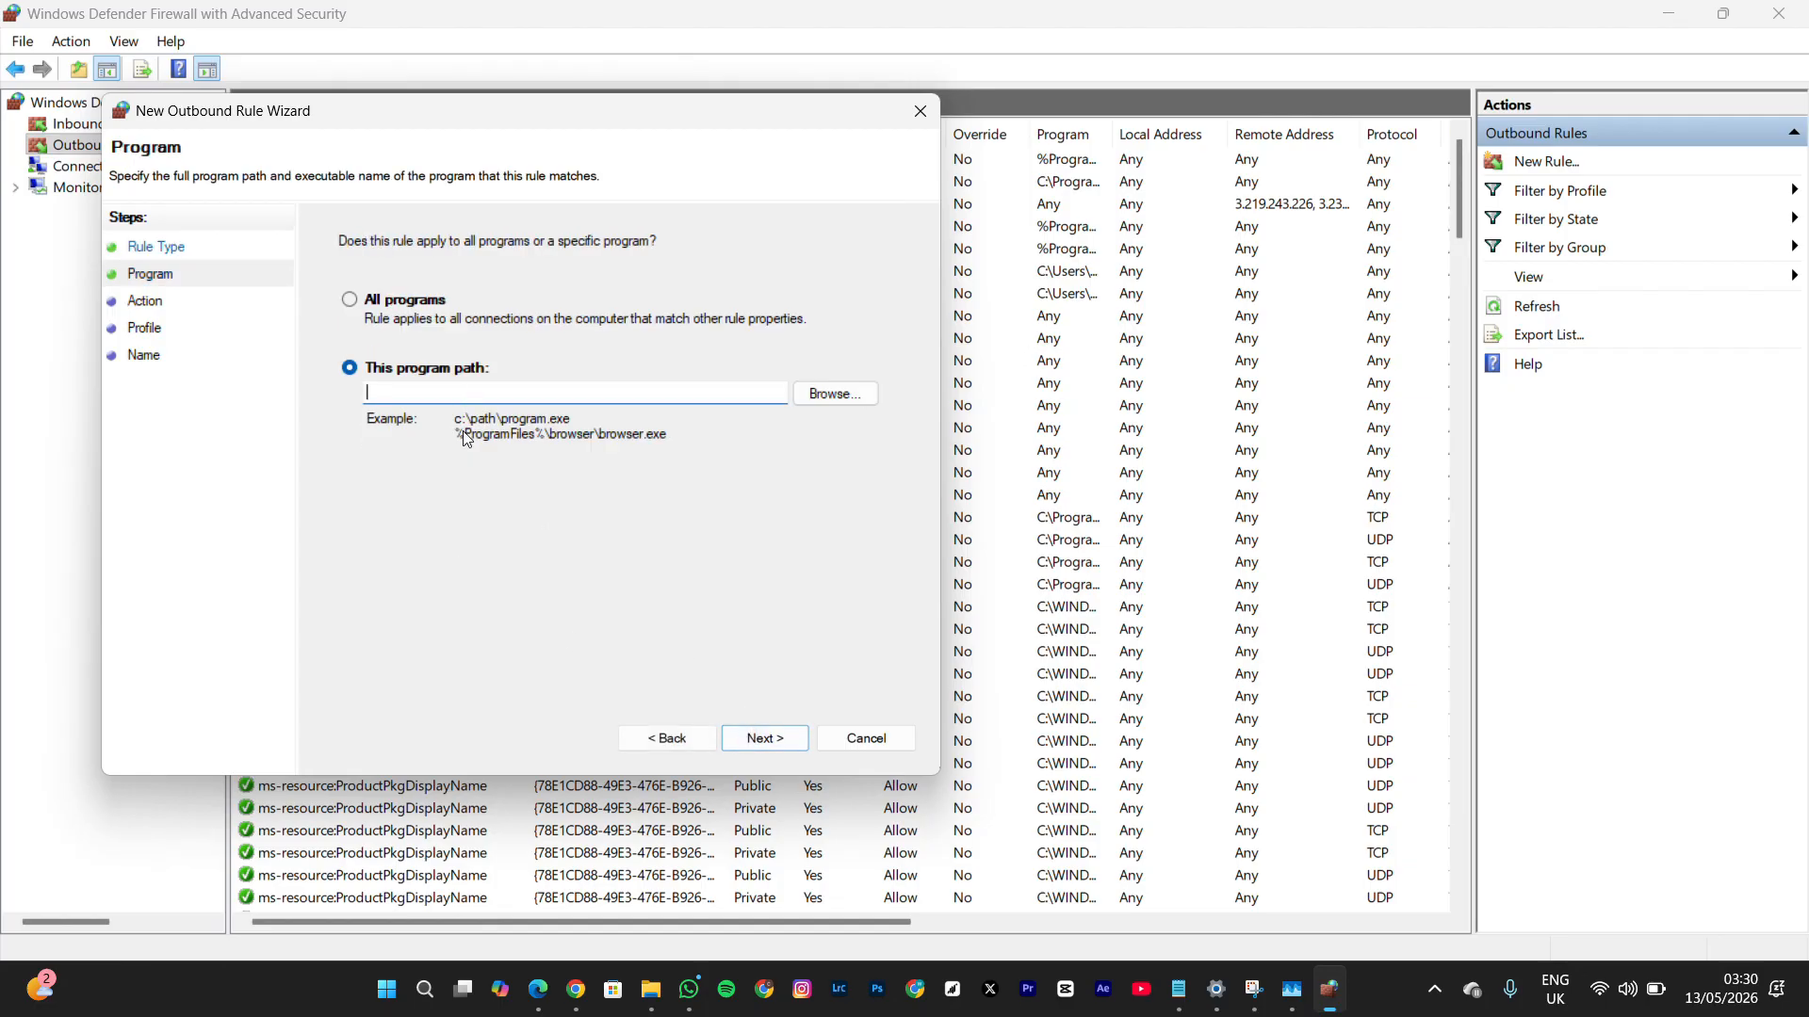
pyautogui.write('C:\\Users\\Public\\Desktop\\OBS Studio.lnk')
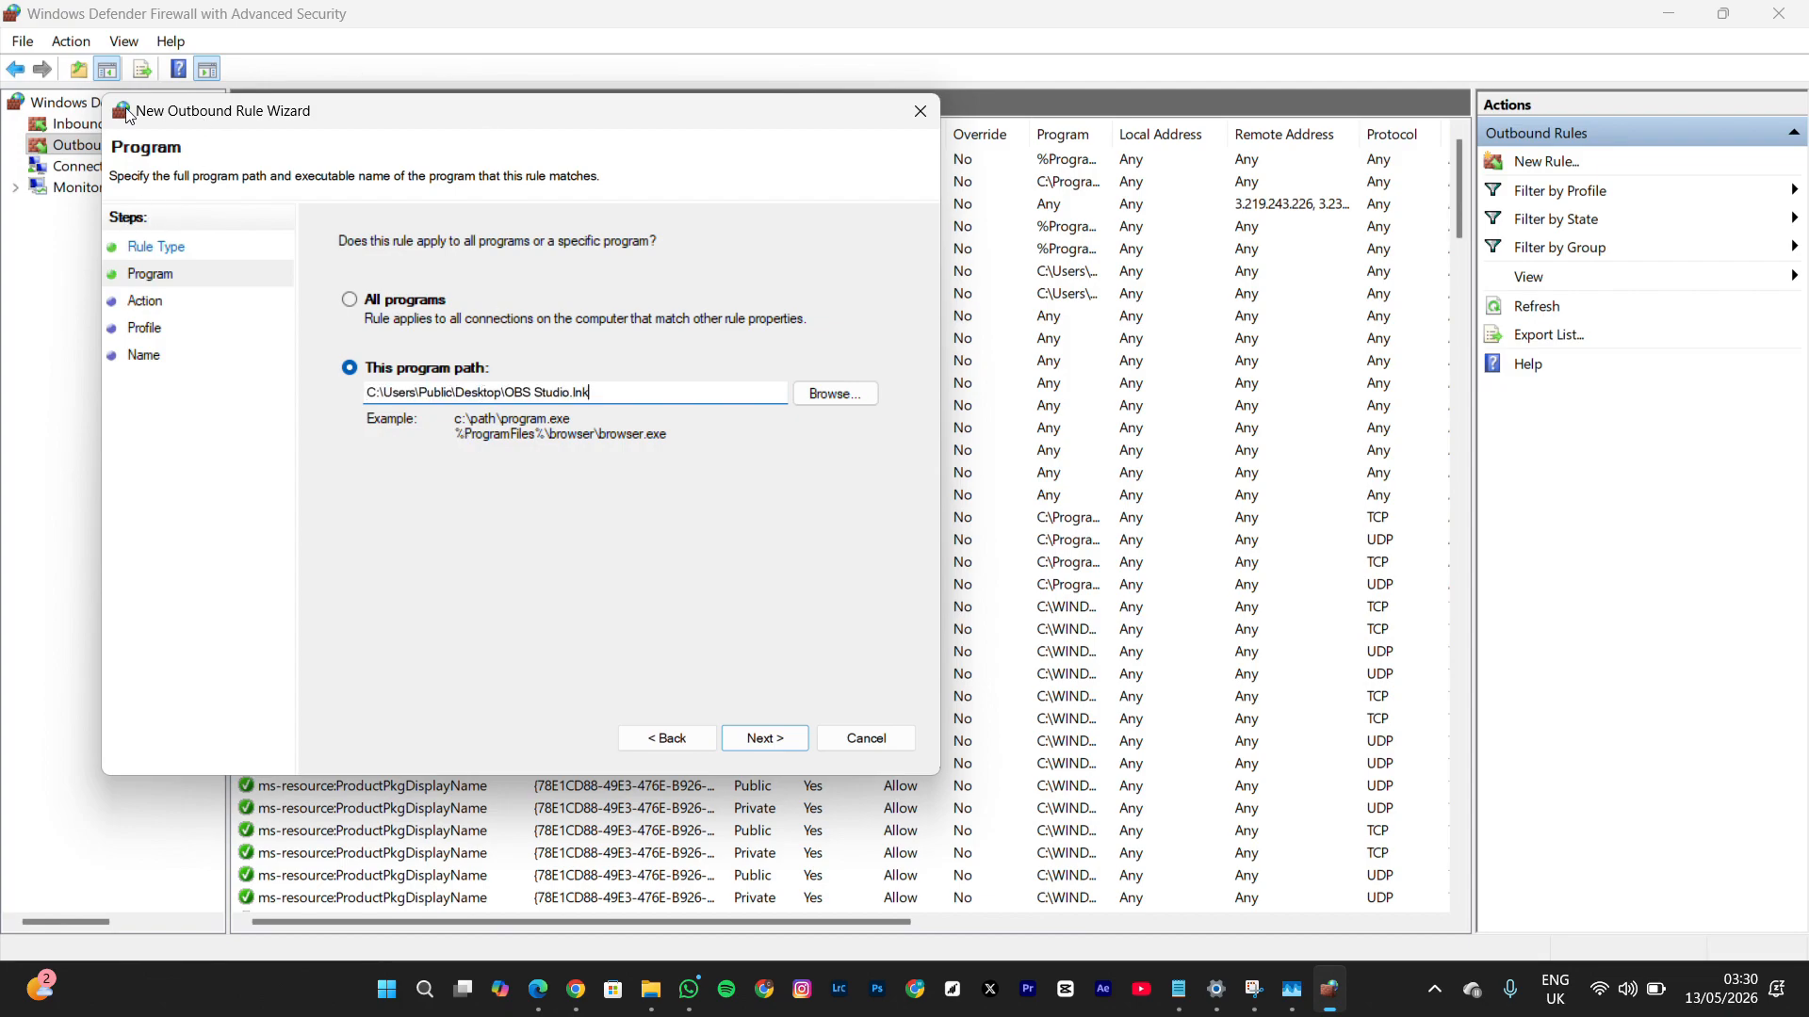
pyautogui.click(760, 736)
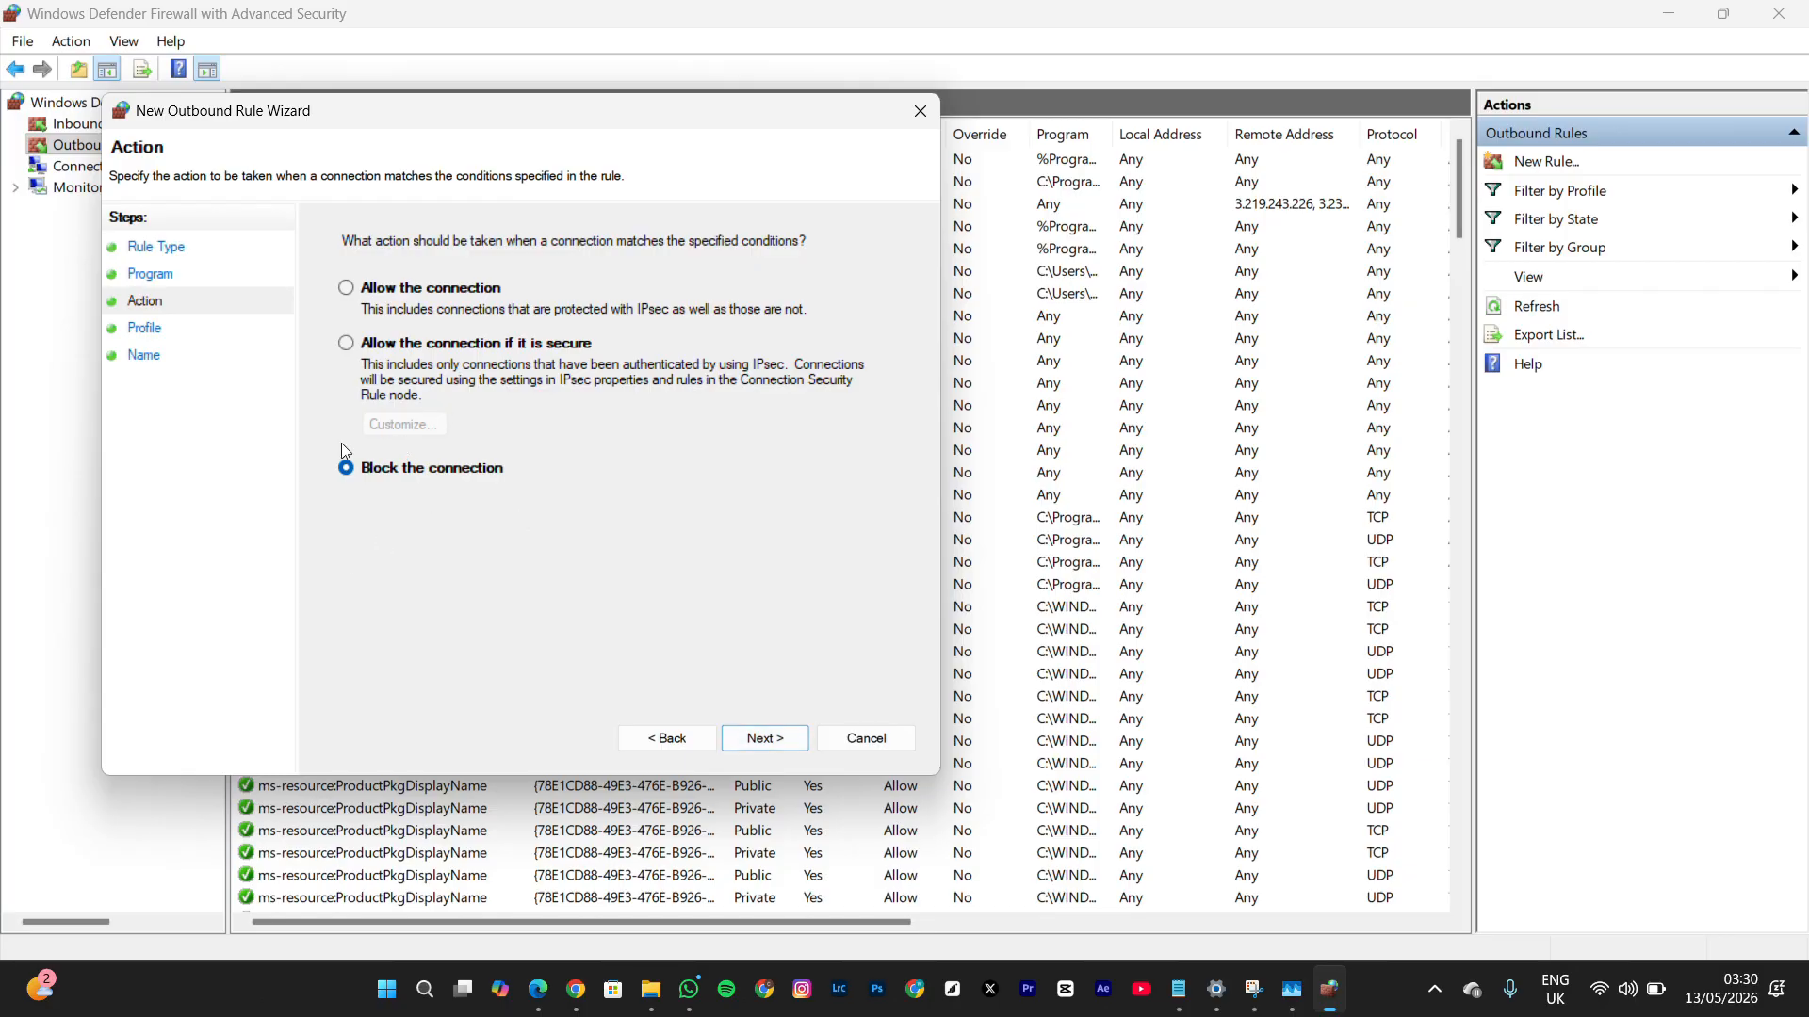
# Create the outbound rule named "obs" that blocks the connection on the Domain, Private and Public profiles, and return to the desktop
pyautogui.click(784, 738)
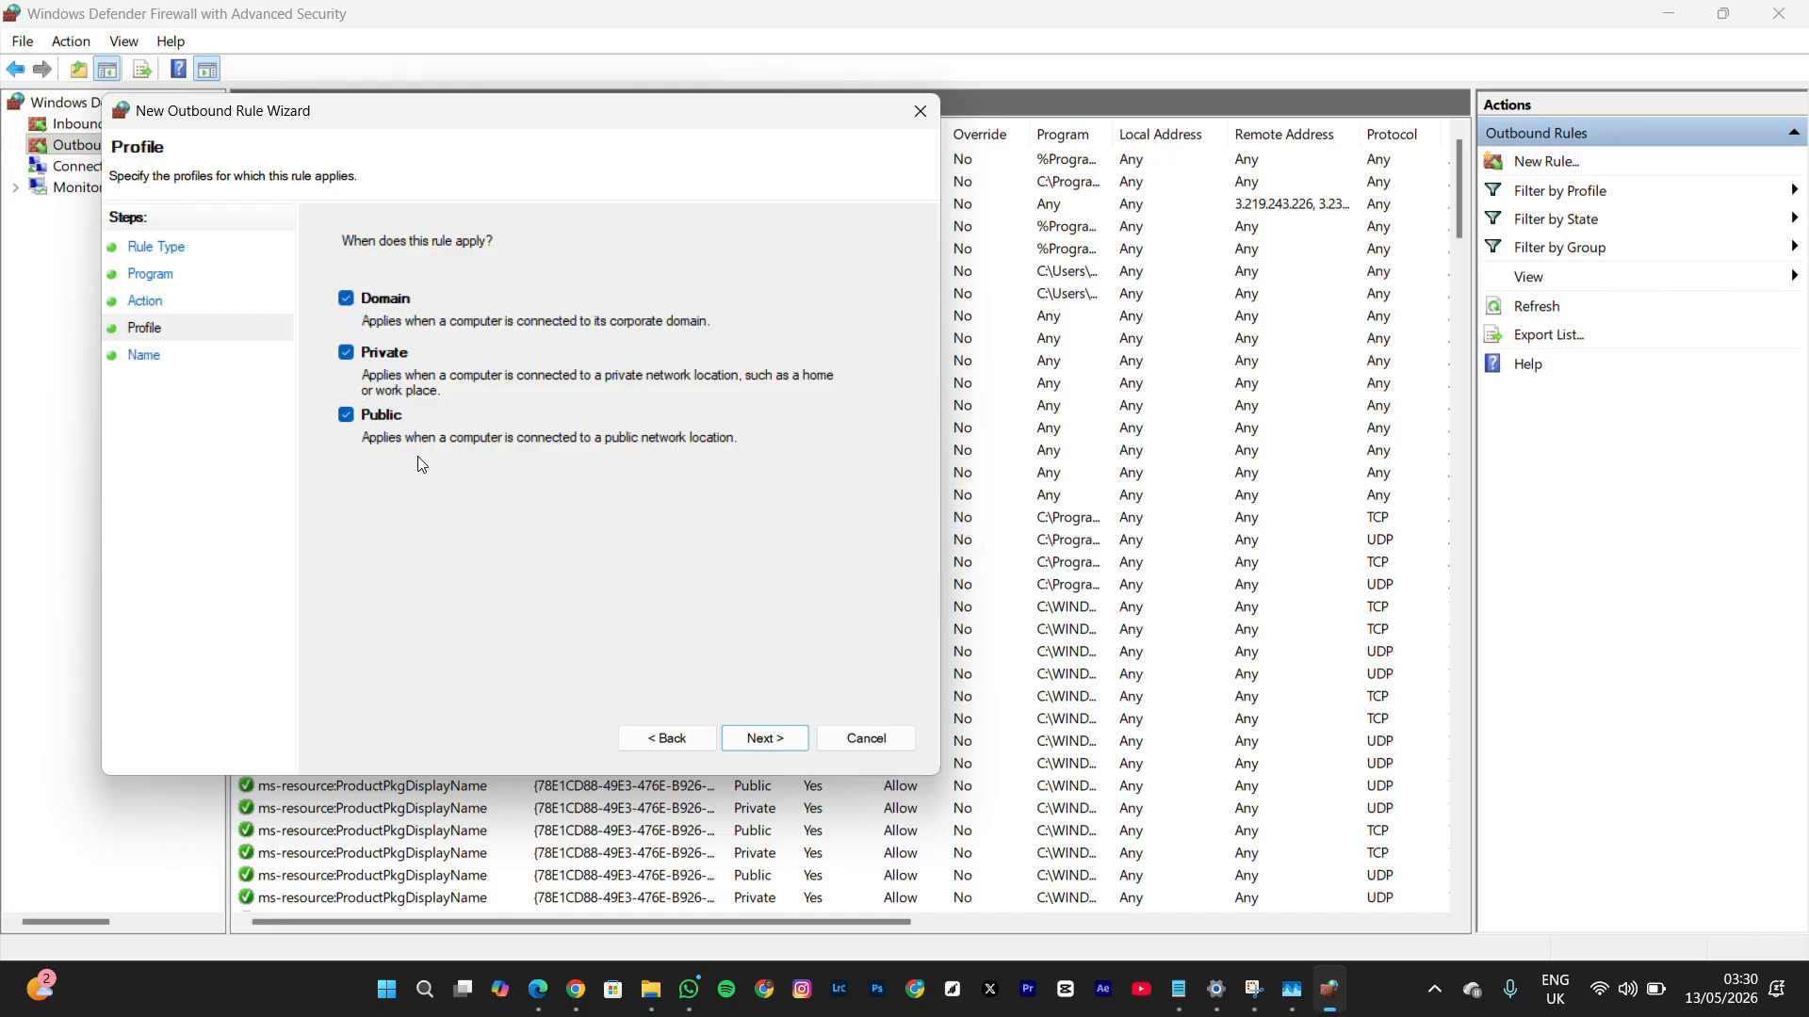
pyautogui.click(770, 741)
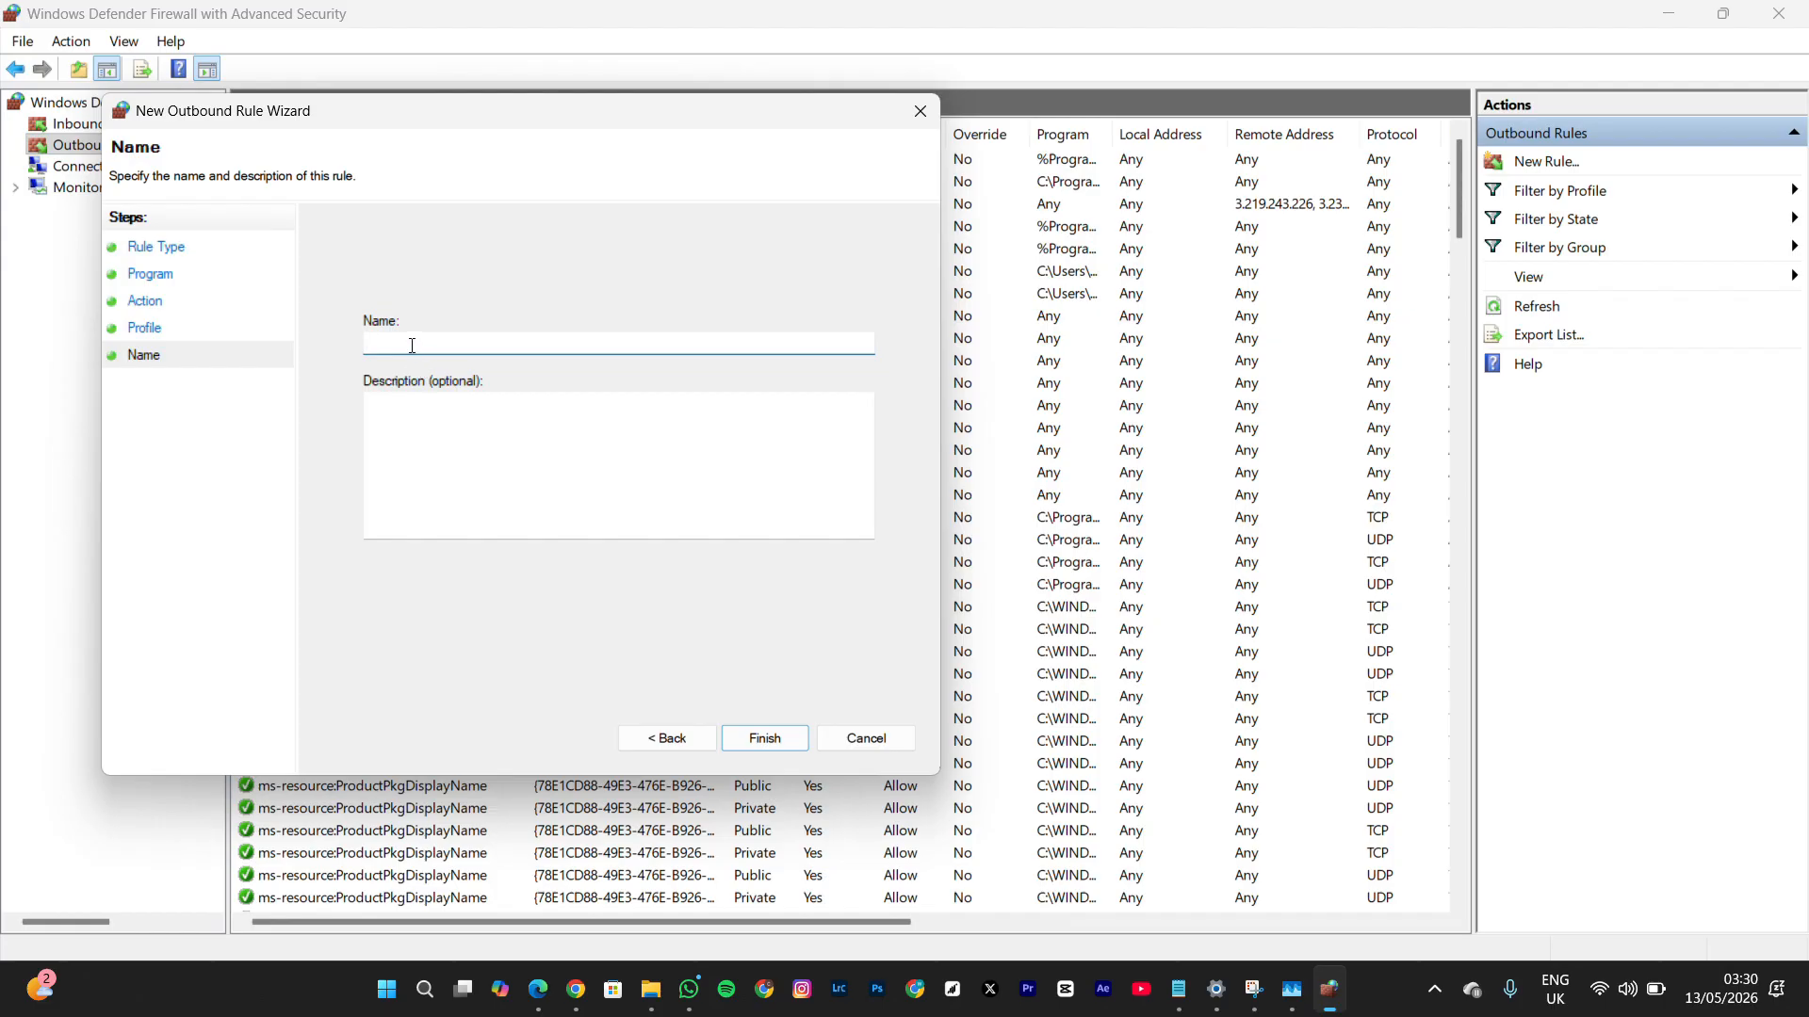
pyautogui.write('obs')
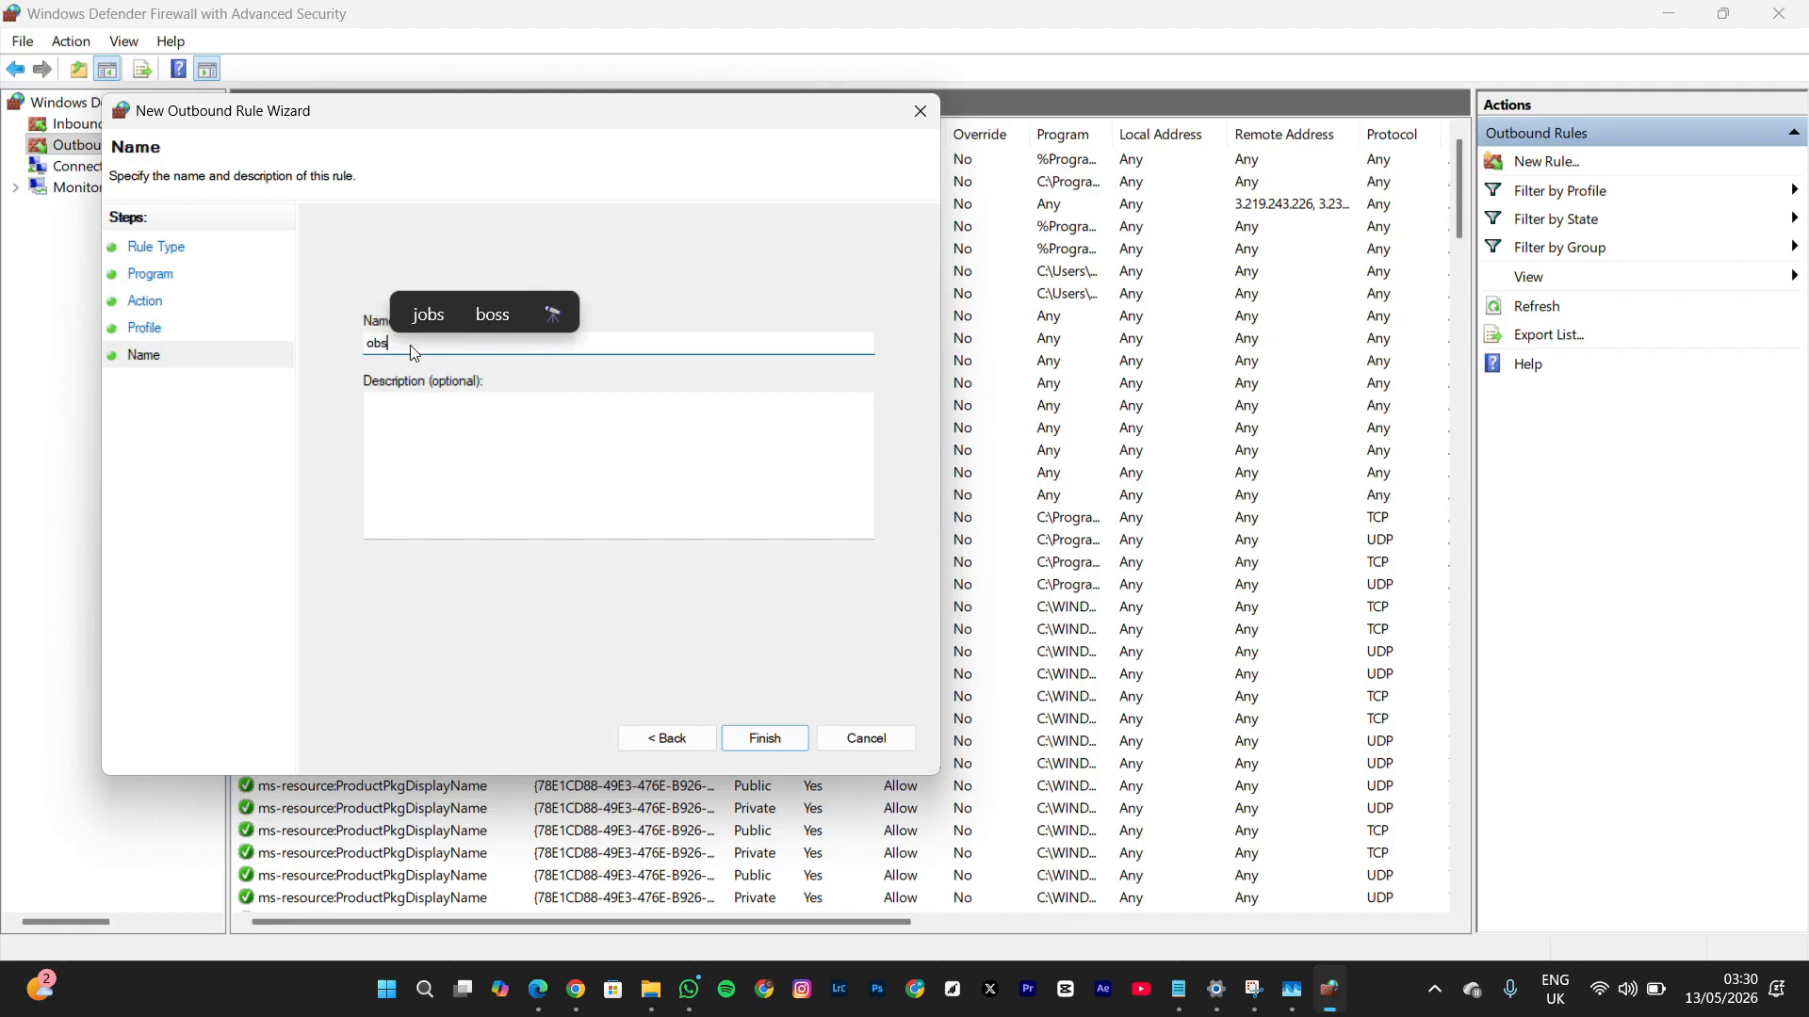
pyautogui.click(764, 739)
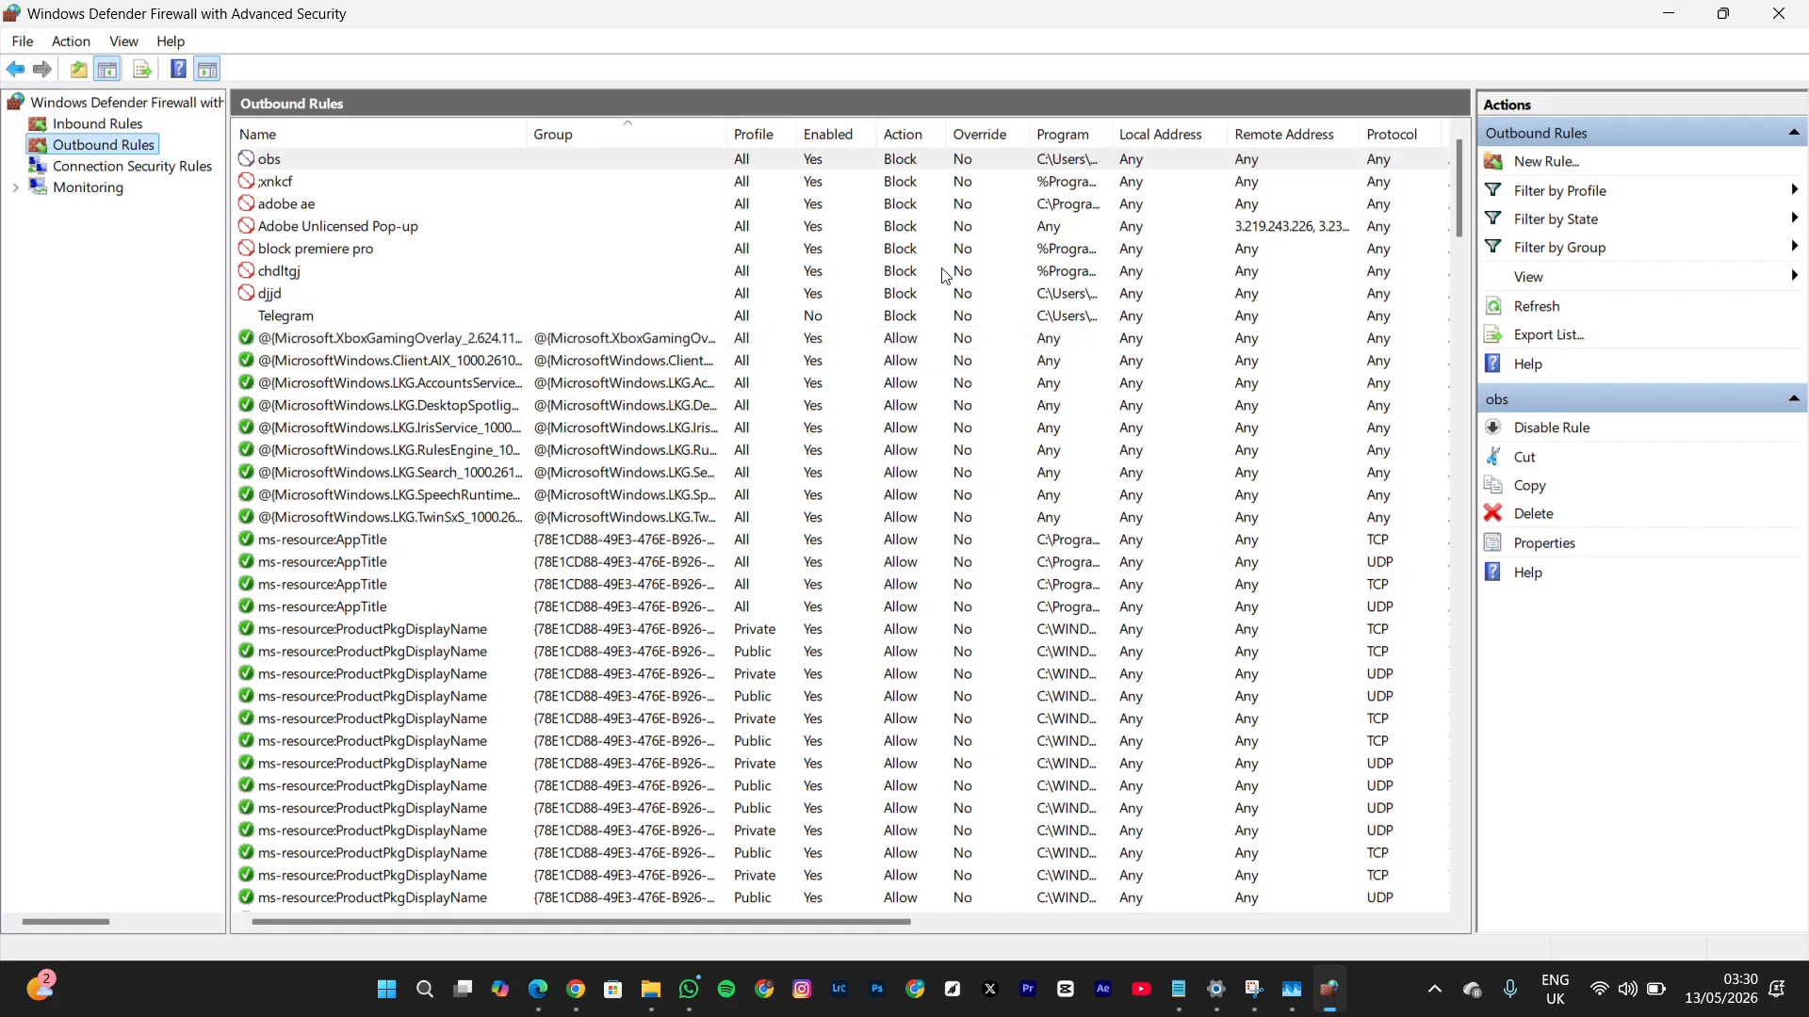
pyautogui.click(1682, 14)
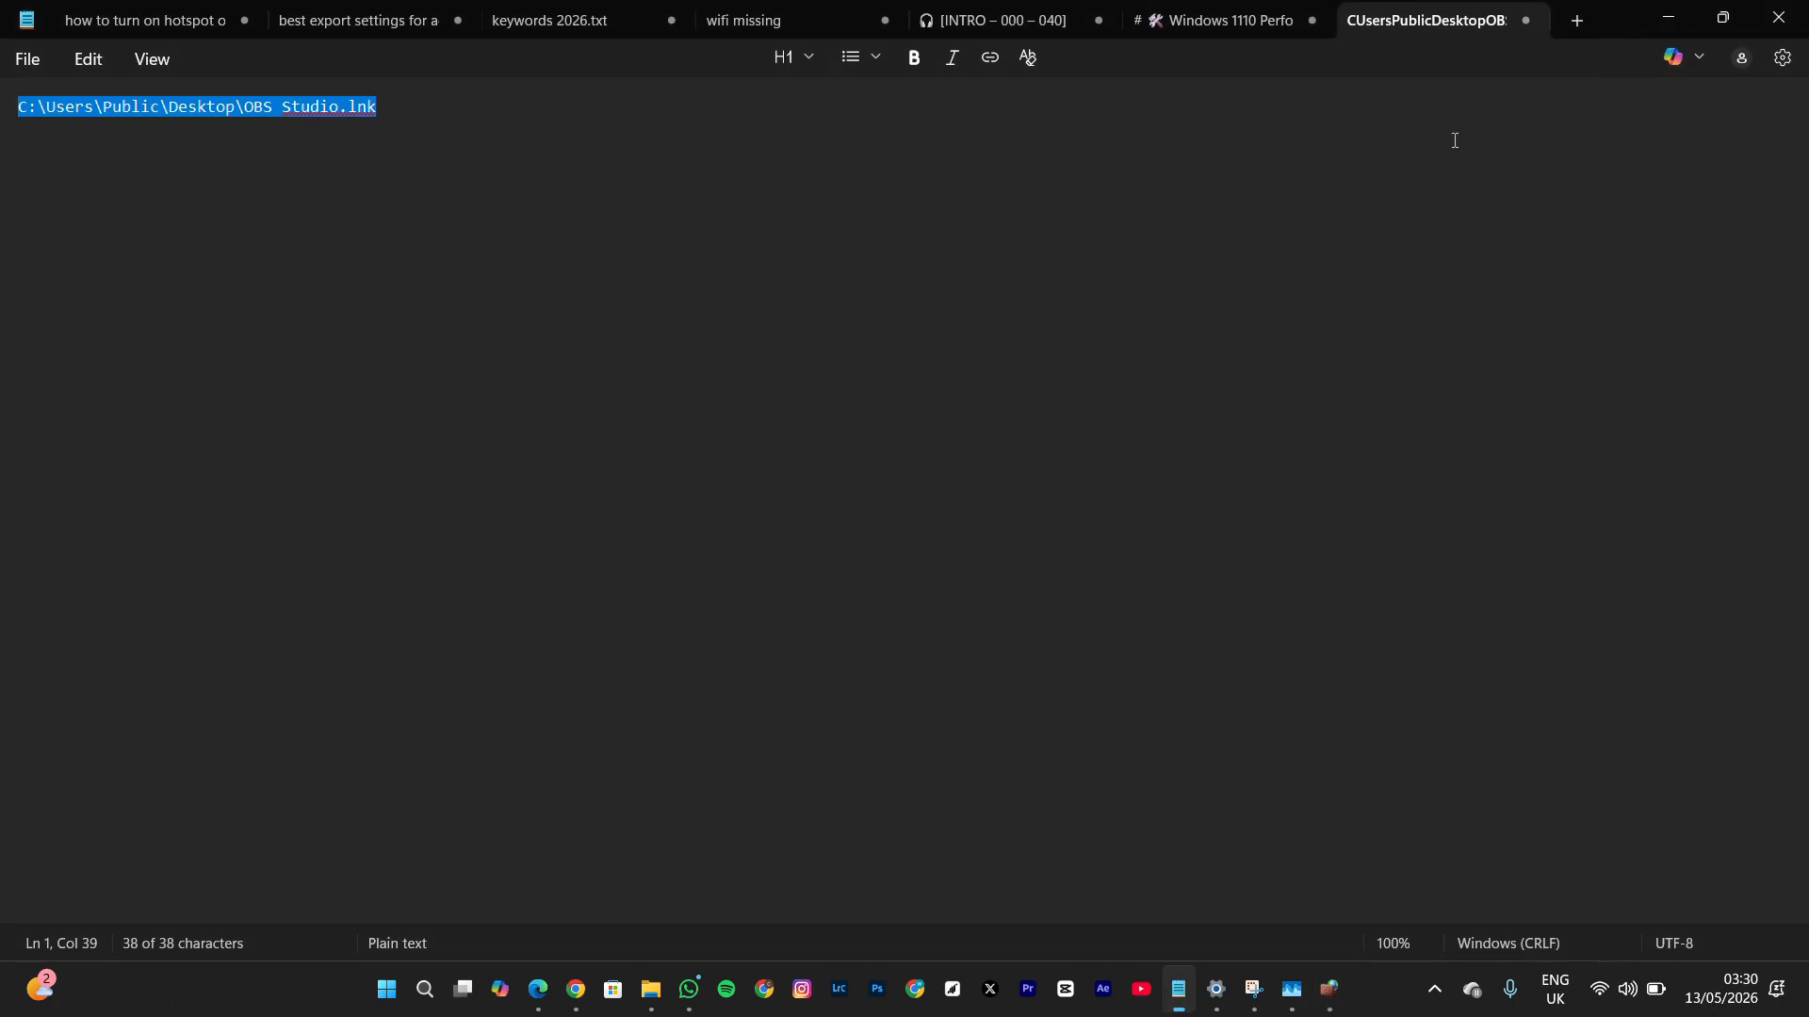
pyautogui.click(1641, 15)
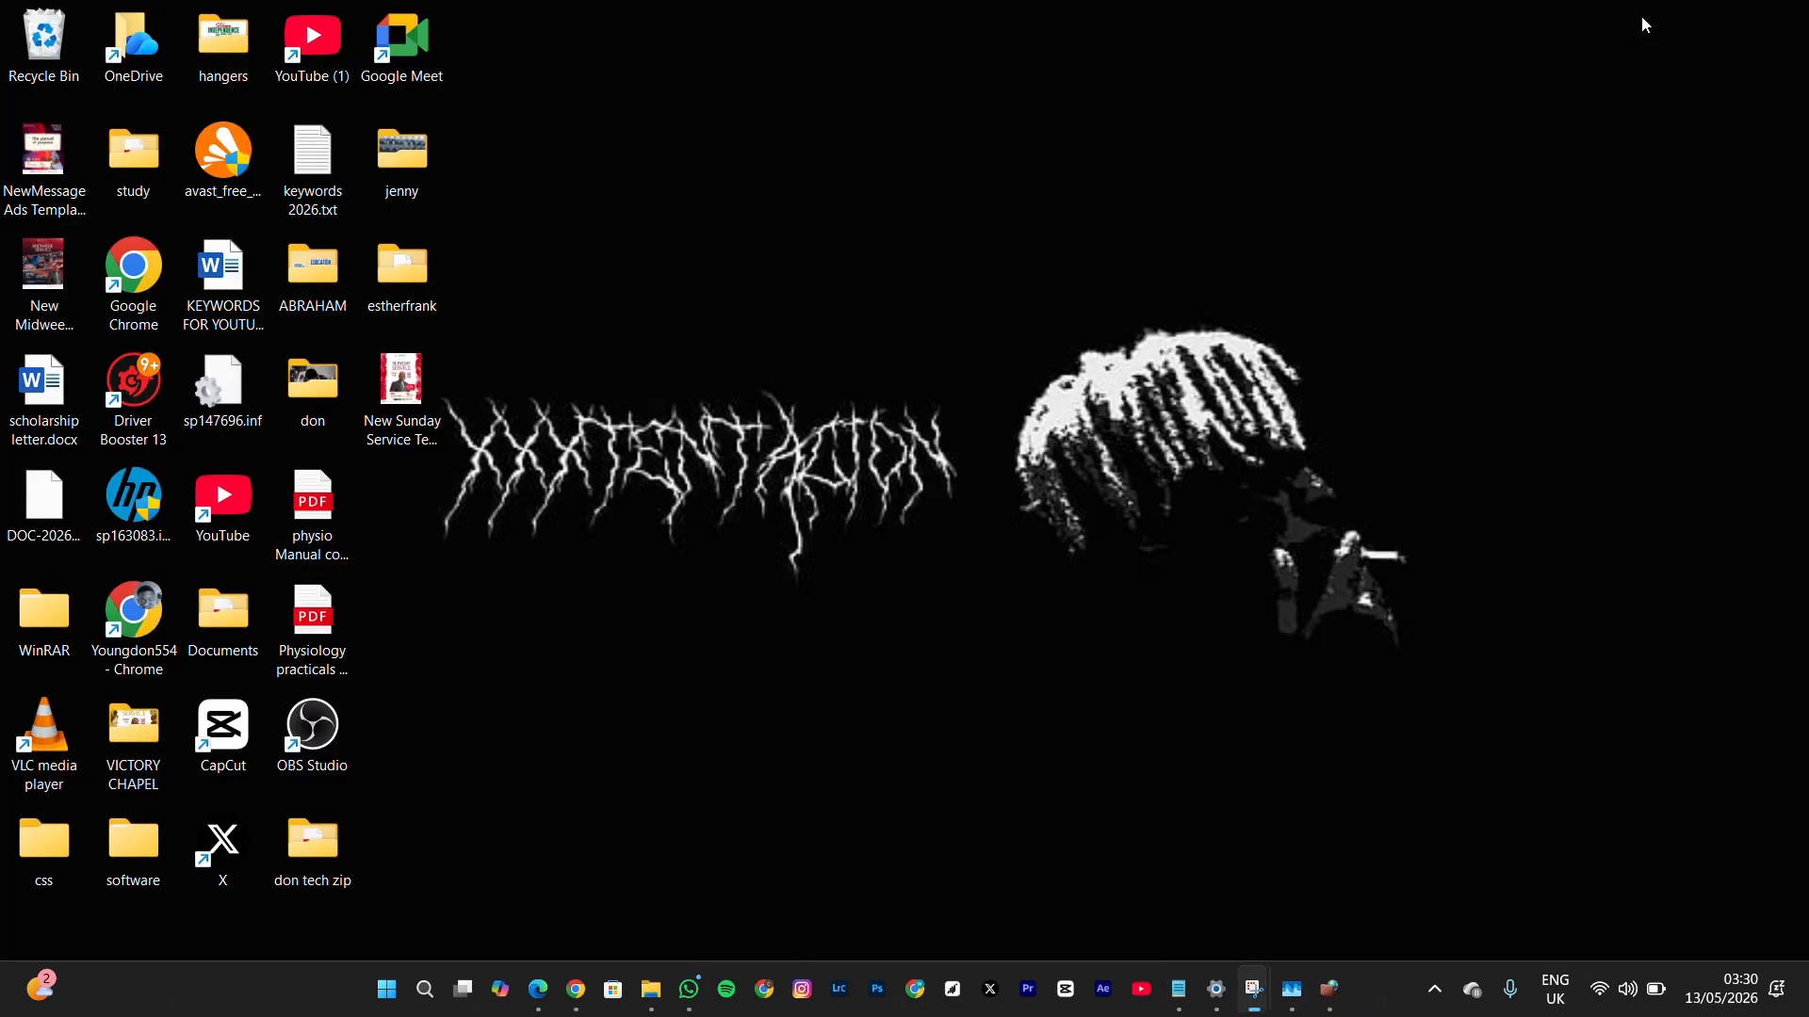